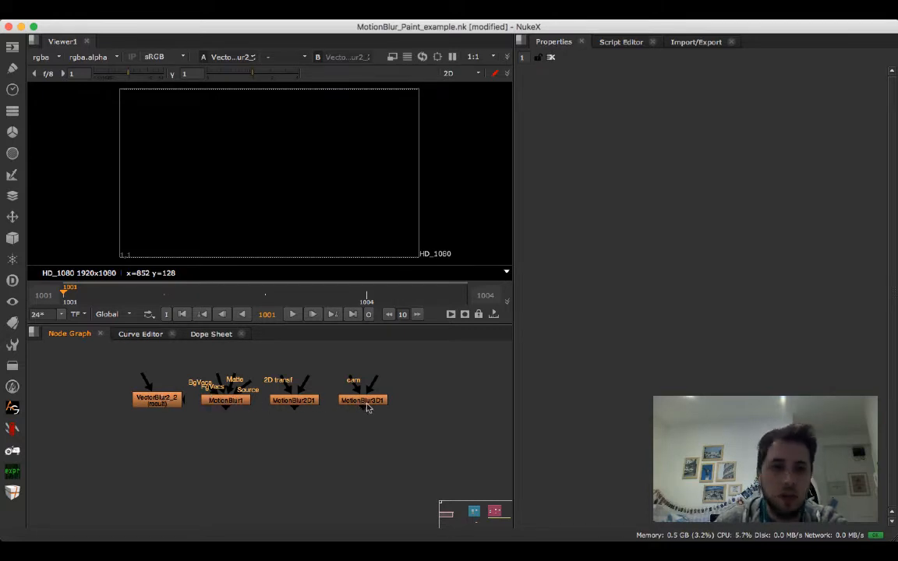
drag(74, 368, 440, 436)
click(412, 400)
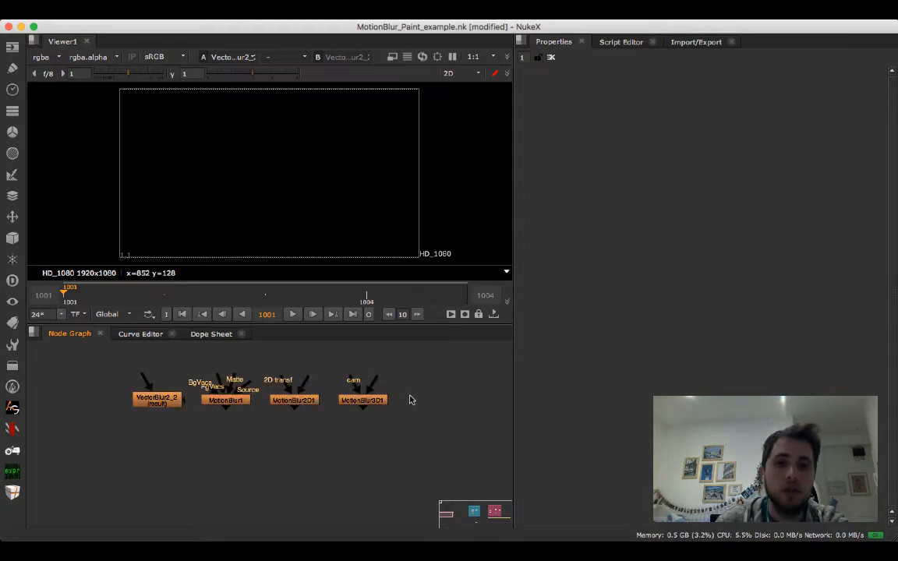
click(381, 401)
click(413, 400)
drag(381, 400, 375, 401)
click(412, 396)
click(160, 401)
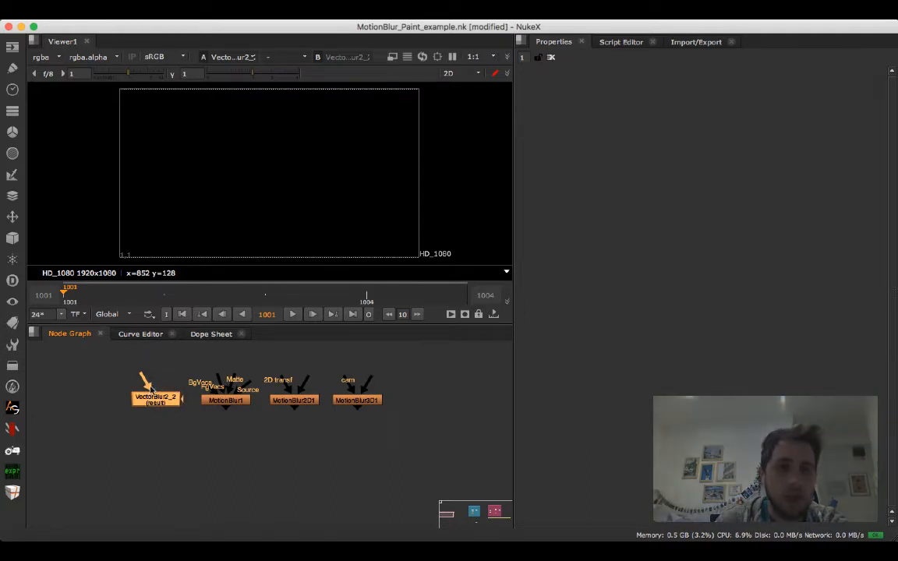
Open the properties of the MotionBlur_Paint node in the node graph
scroll(216, 447, down, 5)
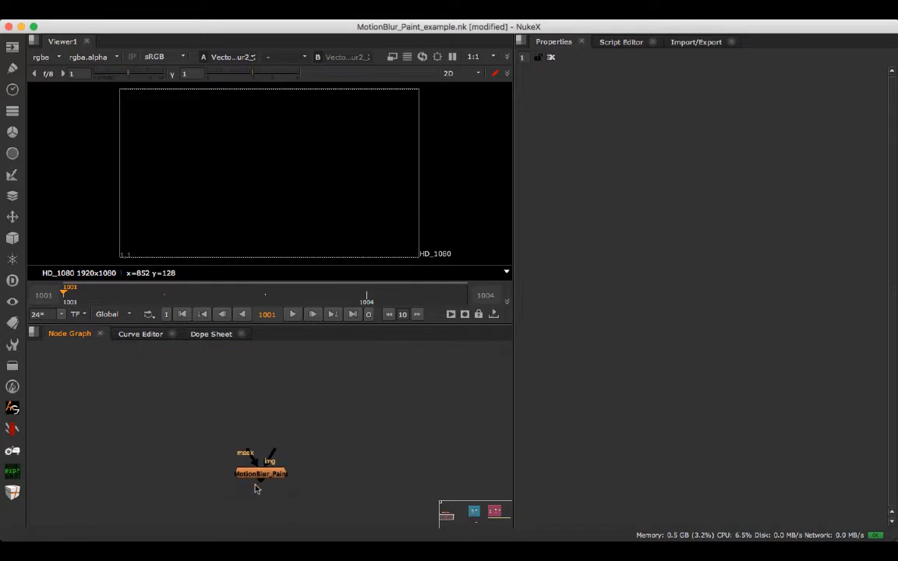
double_click(258, 475)
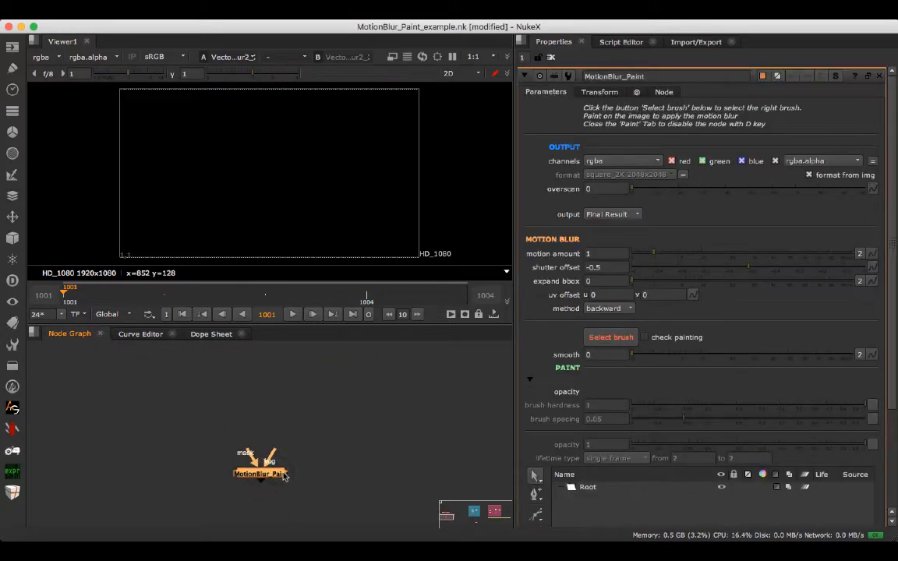
click(250, 380)
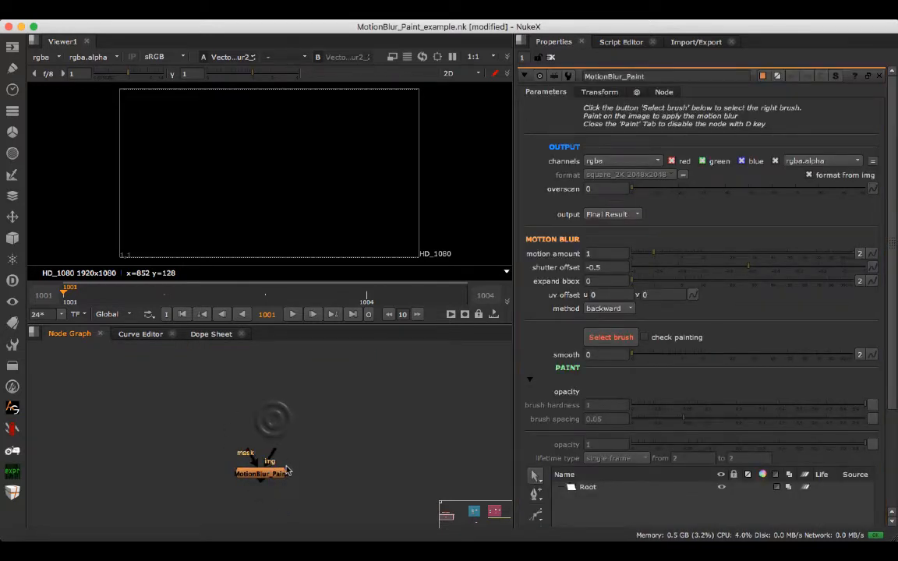
Examine the MotionBlur_Paint node's output settings: channel choices, overscan range and output types
click(612, 164)
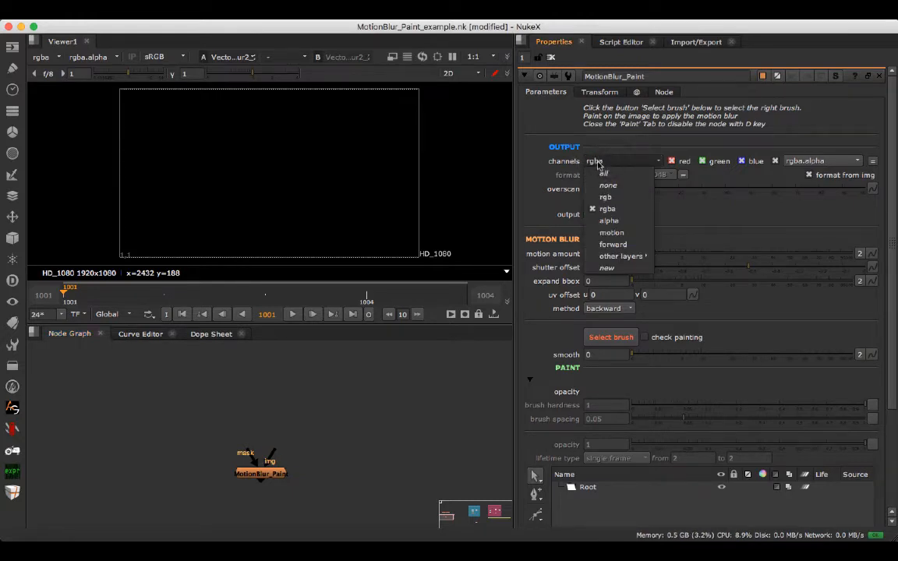
click(614, 146)
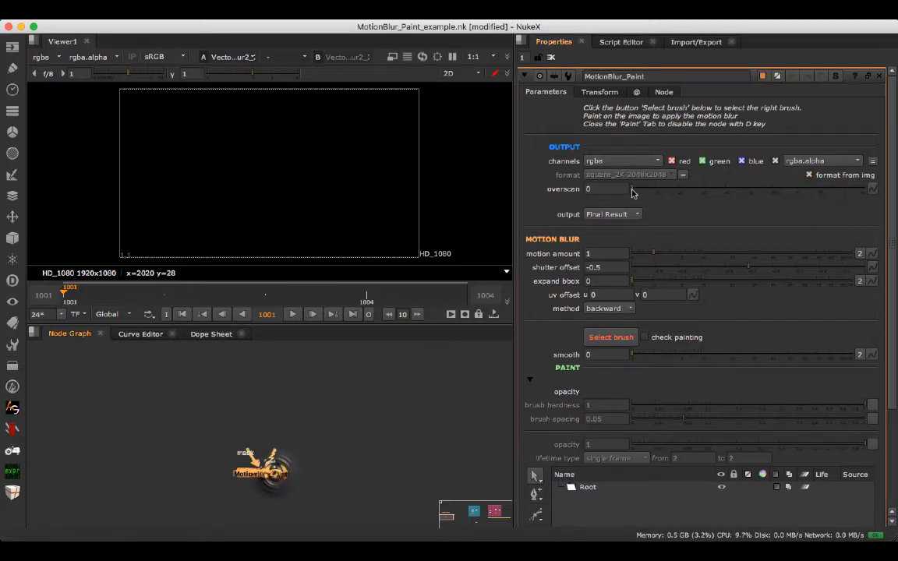
click(643, 192)
drag(643, 192, 607, 198)
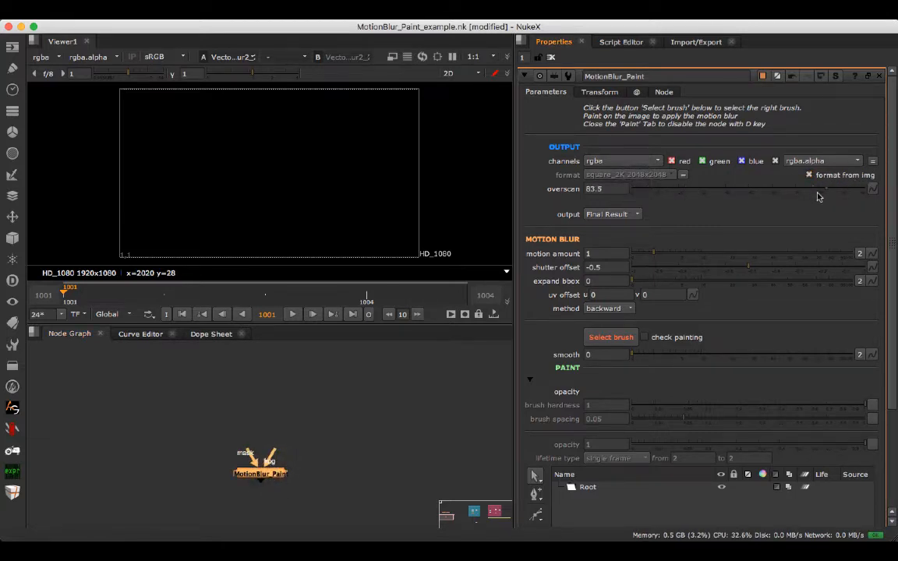
click(624, 214)
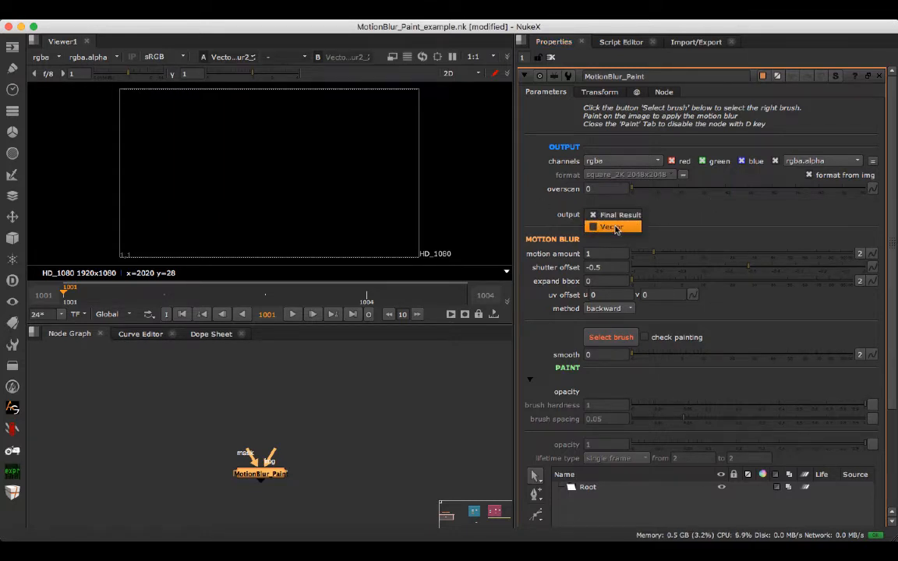
click(674, 214)
drag(249, 373, 286, 440)
double_click(187, 382)
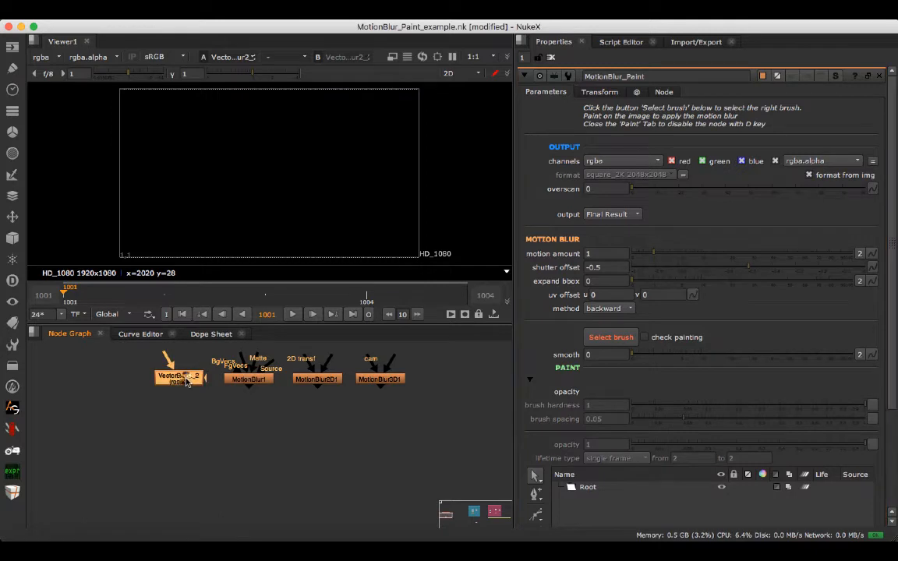
drag(270, 480, 277, 382)
double_click(300, 458)
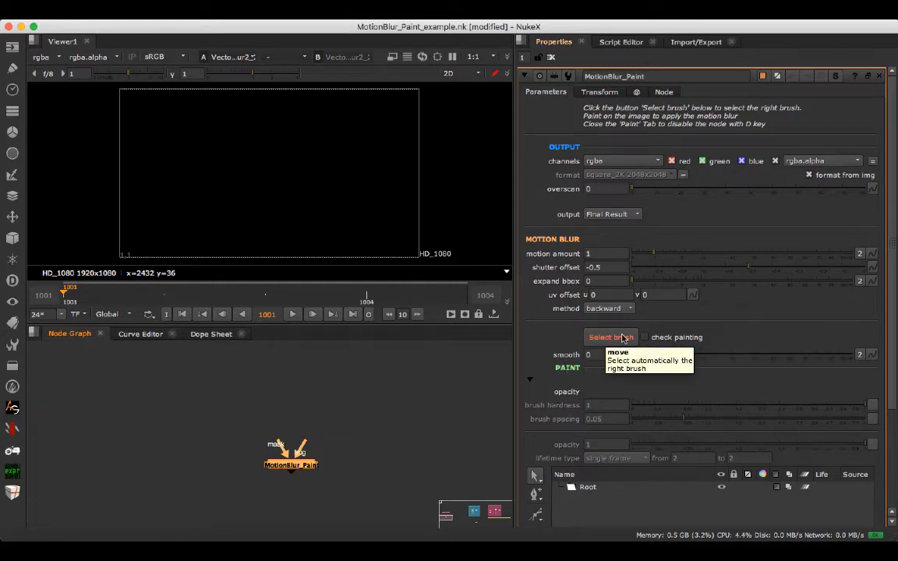
Add a CheckerBoard node above MotionBlur_Paint and connect it to the img input
key(Tab)
text(check)
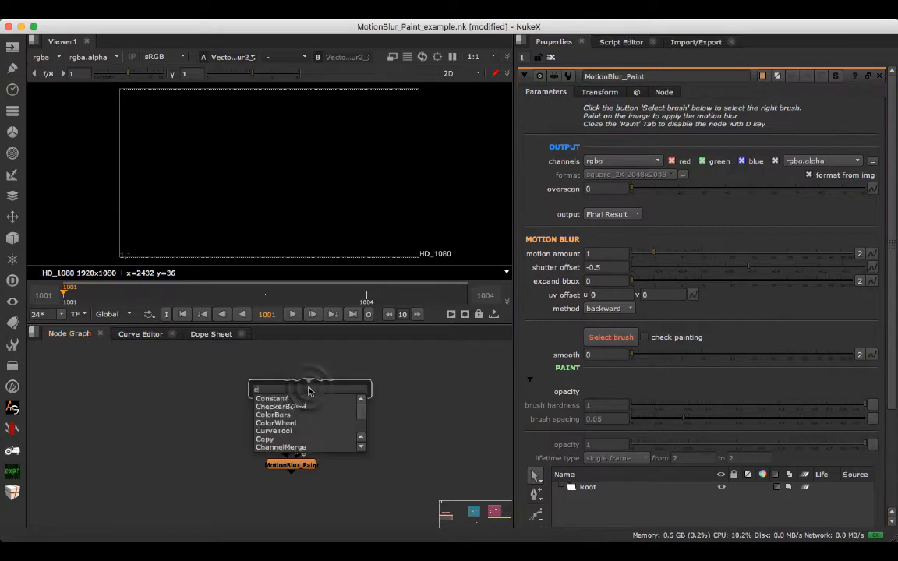
key(Return)
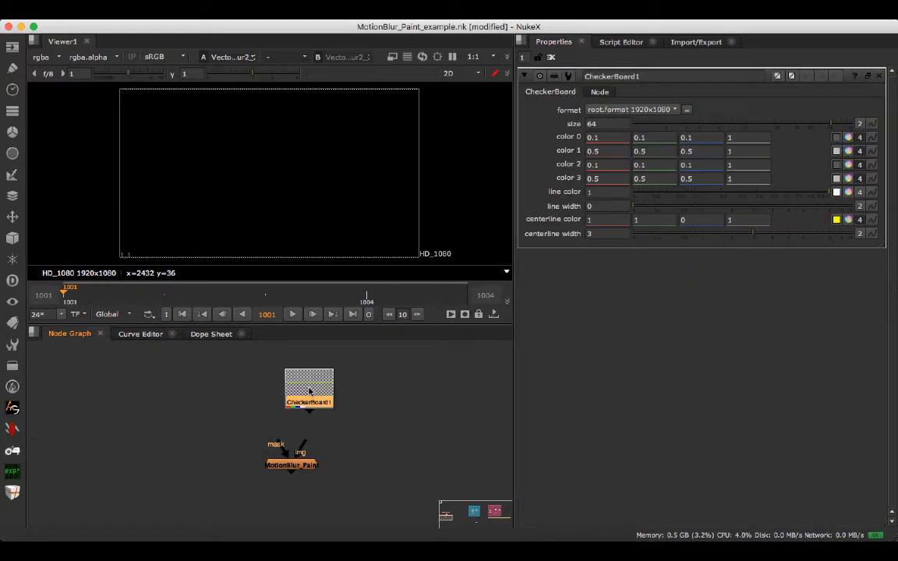
drag(305, 443, 303, 395)
drag(319, 398, 307, 395)
click(323, 427)
Show the MotionBlur_Paint node in the viewer and activate its smear brush for painting
double_click(291, 465)
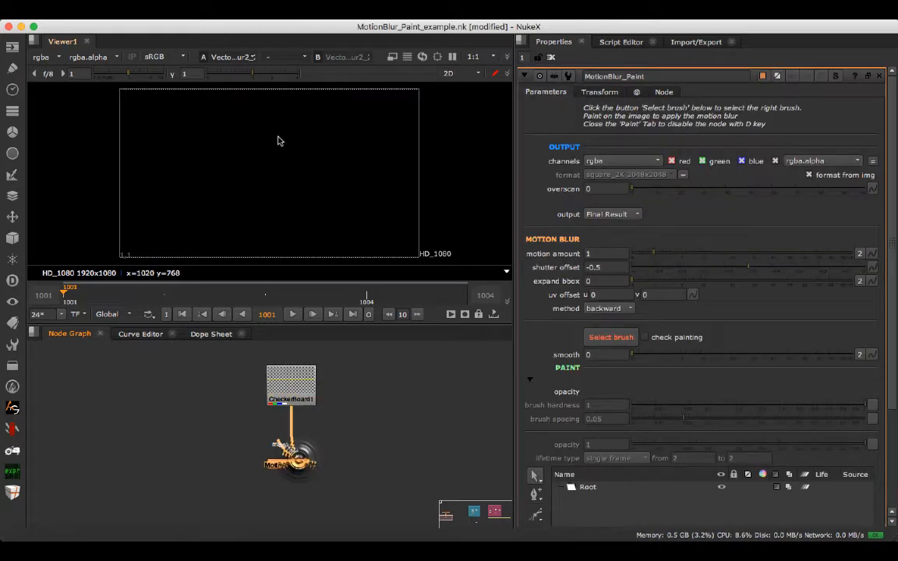
key(1)
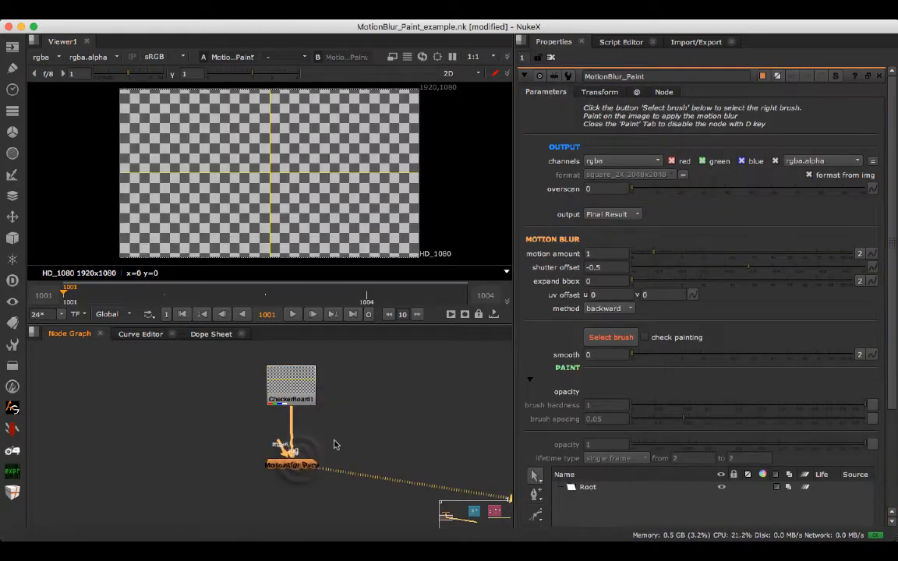
click(610, 340)
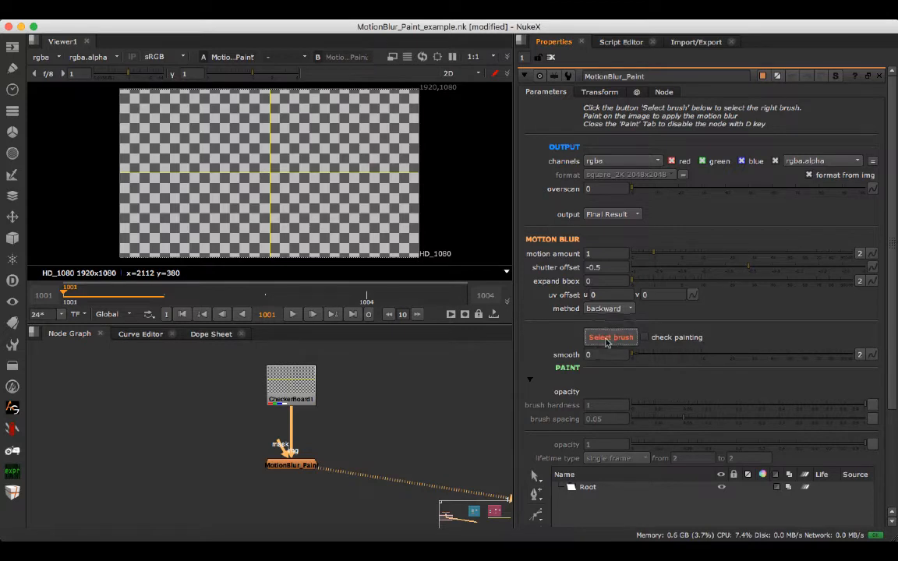
scroll(537, 340, down, 3)
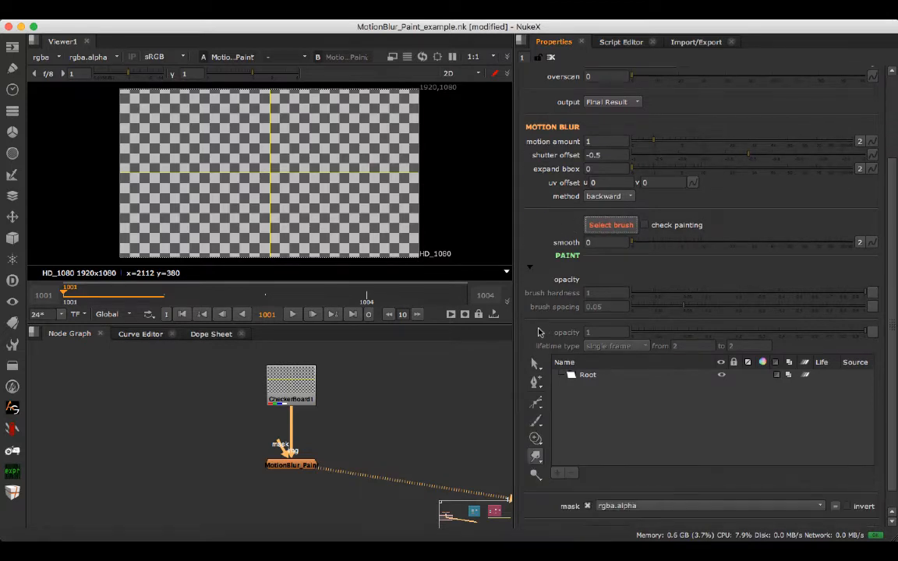
click(536, 459)
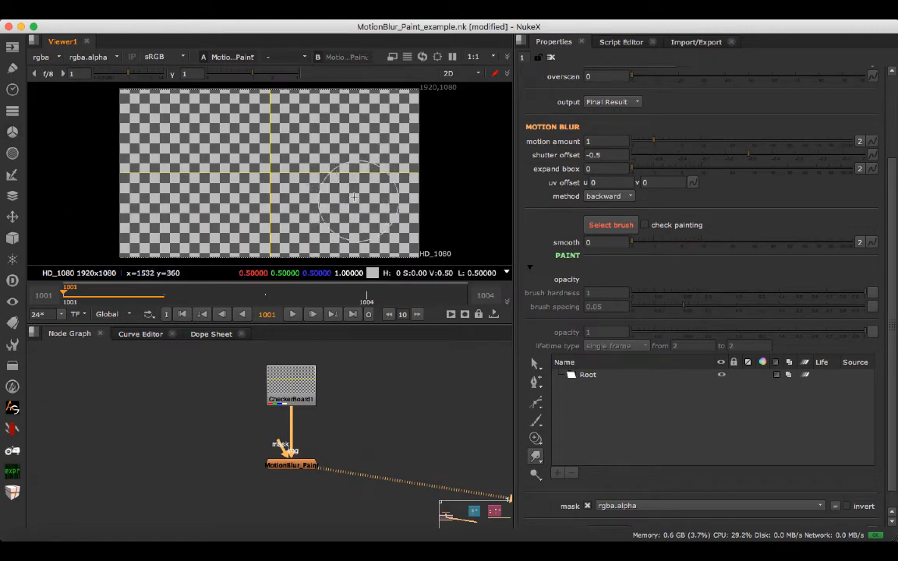
Paint smear strokes across the right half and the left side of the checkerboard to apply motion blur
mouse_move(348, 210)
mouse_down()
mouse_move(380, 151)
mouse_move(349, 209)
mouse_move(312, 228)
mouse_move(343, 184)
mouse_up()
mouse_move(351, 128)
mouse_down()
mouse_move(327, 124)
mouse_move(387, 116)
mouse_move(297, 109)
mouse_up()
drag(171, 143, 170, 160)
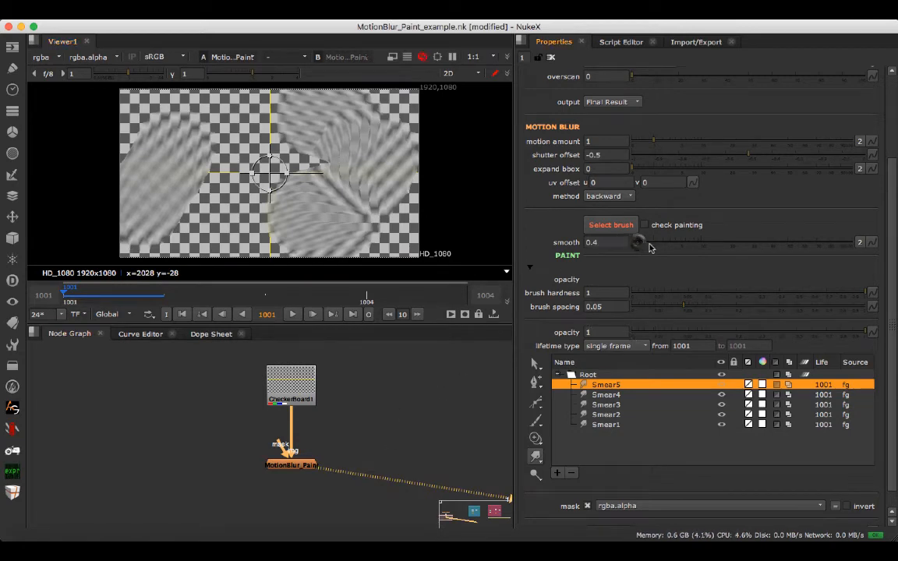
Set the MotionBlur_Paint smooth to 37.5, motion amount to 0.3 and shutter offset to -0.45
drag(651, 248, 765, 246)
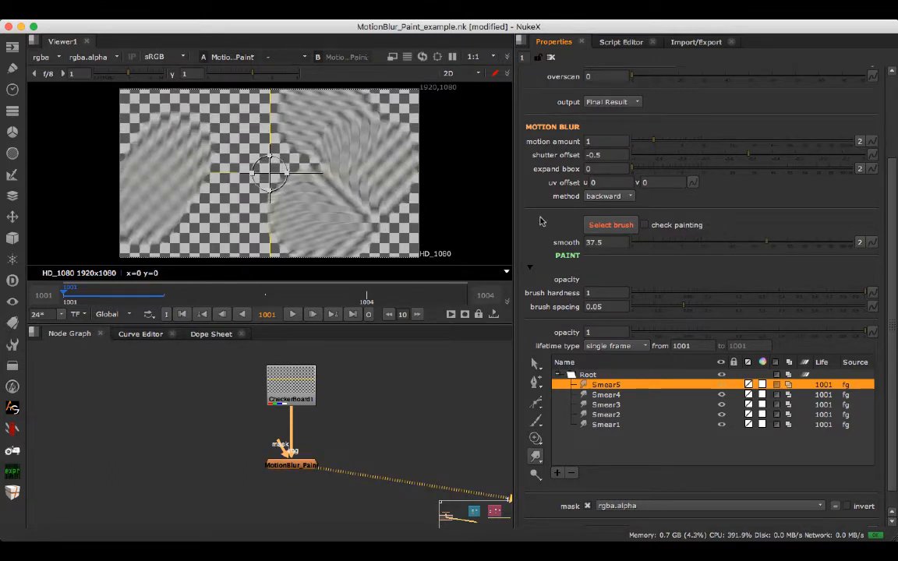
scroll(548, 205, up, 3)
click(600, 216)
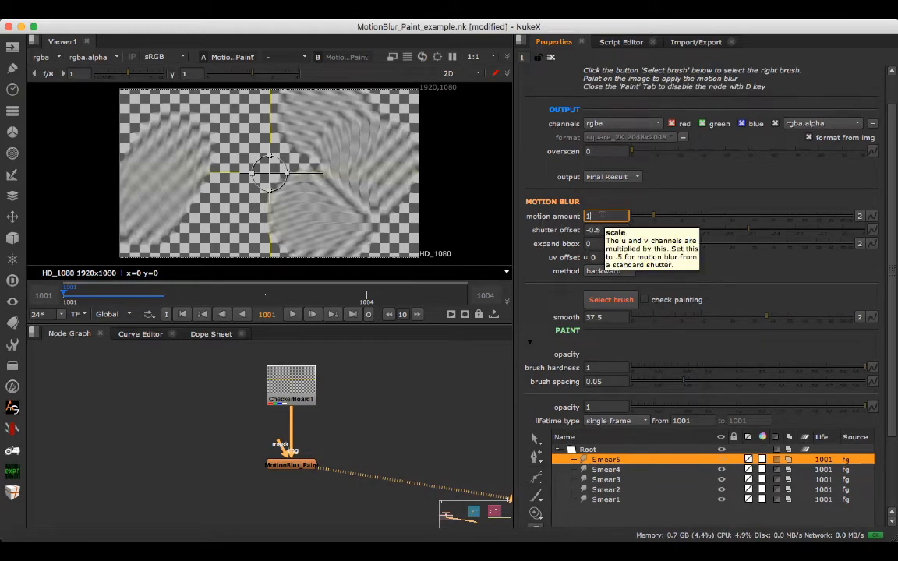
text(.5)
key(Return)
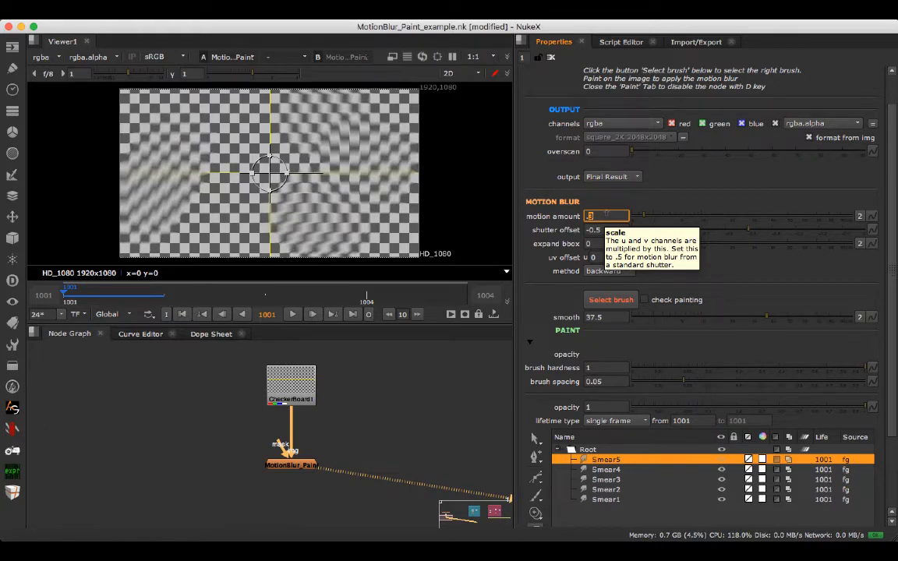
mouse_move(748, 231)
mouse_down()
mouse_move(692, 228)
mouse_move(761, 229)
mouse_up()
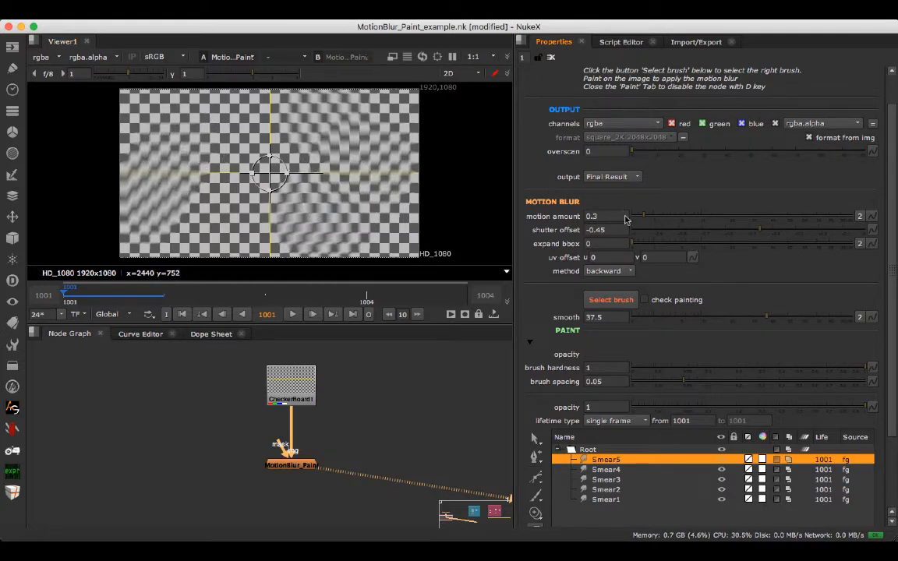
In the blue MotionBlur Paint example, disable MotionBlur_Paint1 and show the Merge1 node in the viewer
click(355, 430)
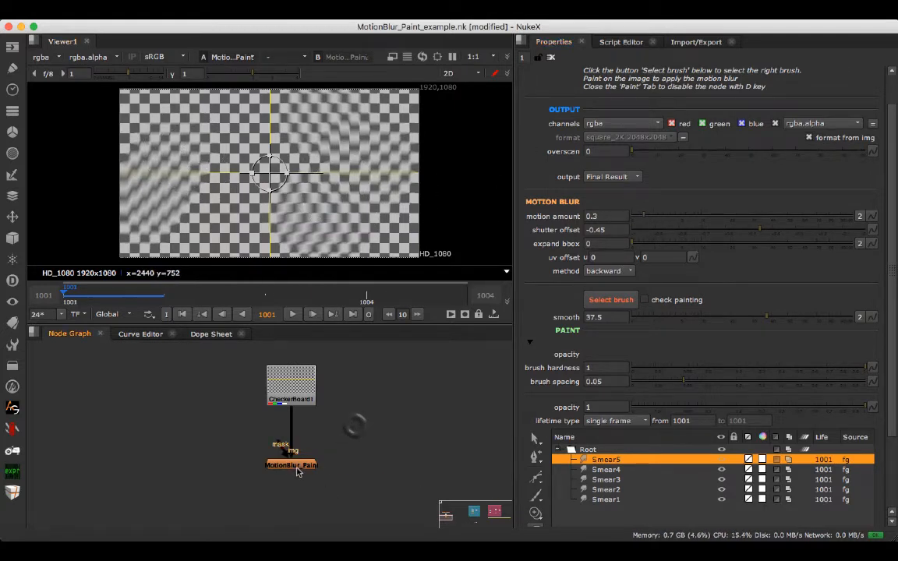
scroll(345, 440, down, 3)
drag(401, 435, 237, 436)
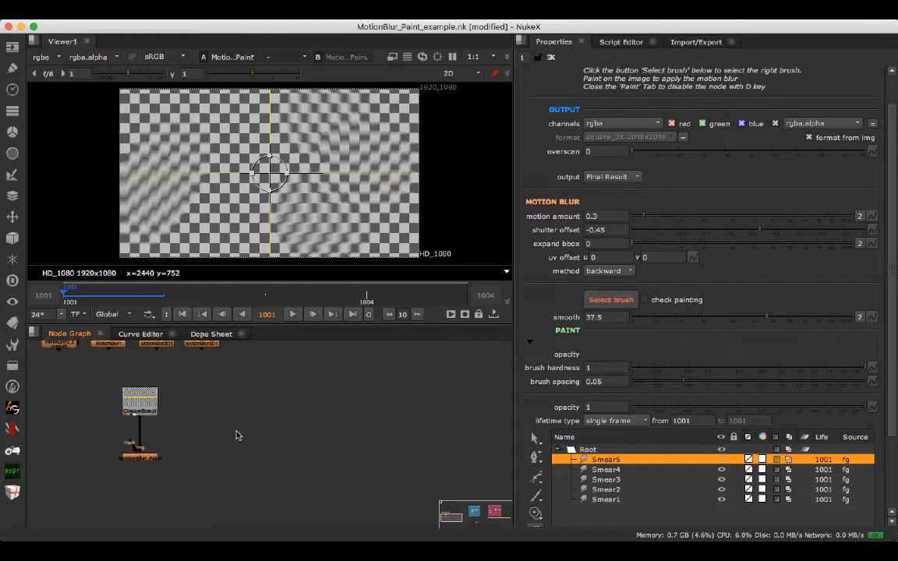
scroll(397, 421, down, 1)
scroll(321, 419, up, 5)
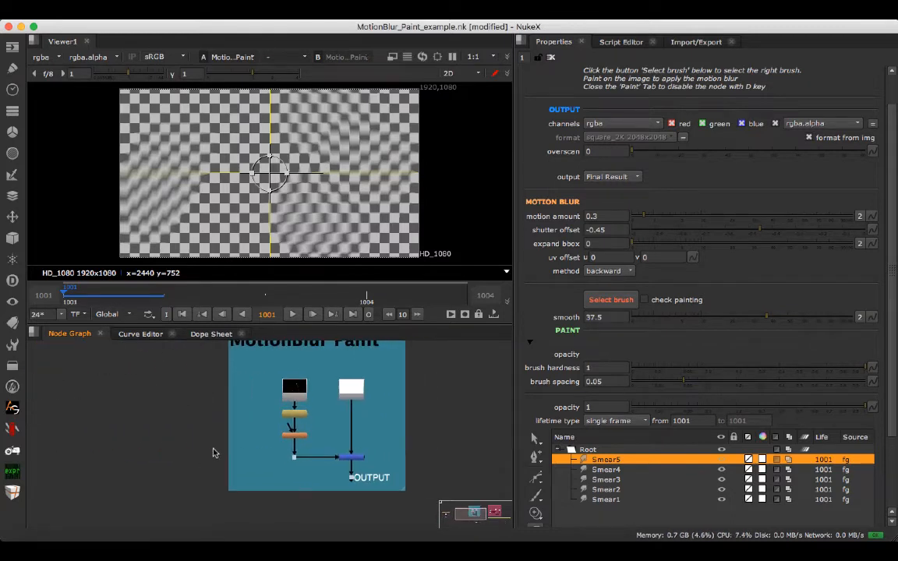
scroll(318, 418, up, 3)
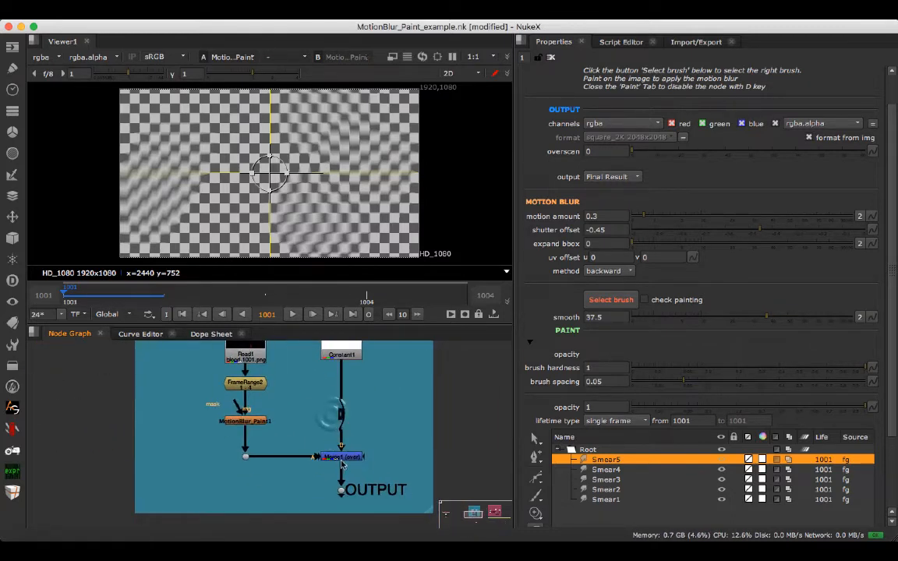
click(309, 437)
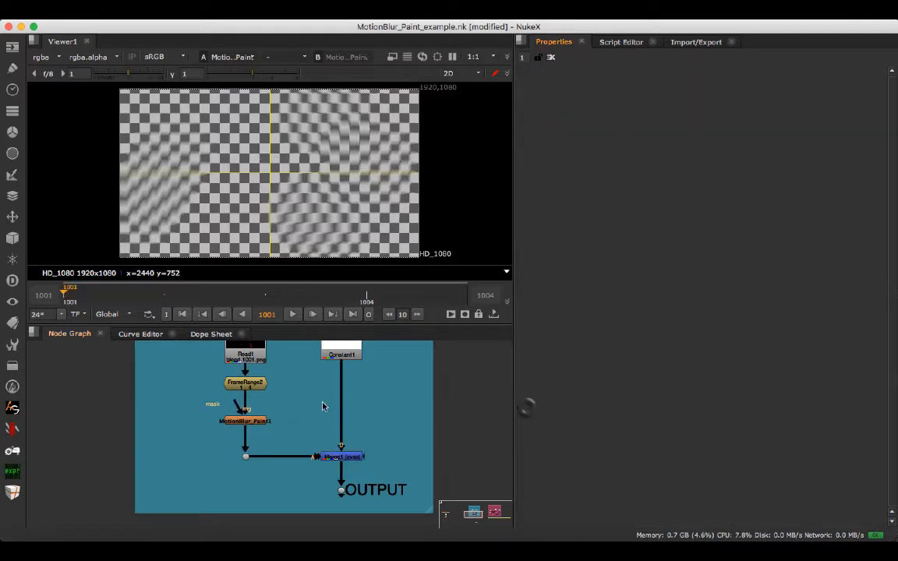
click(337, 457)
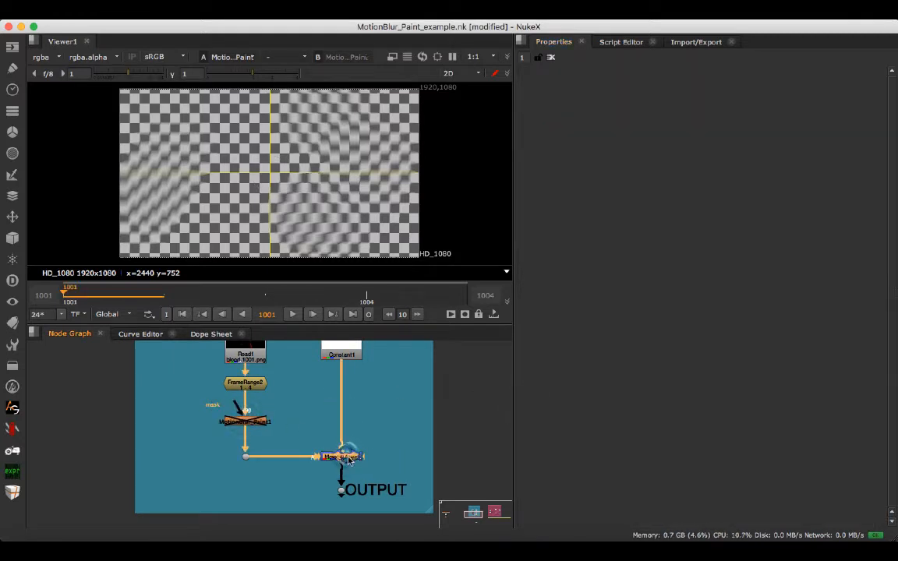
key(1)
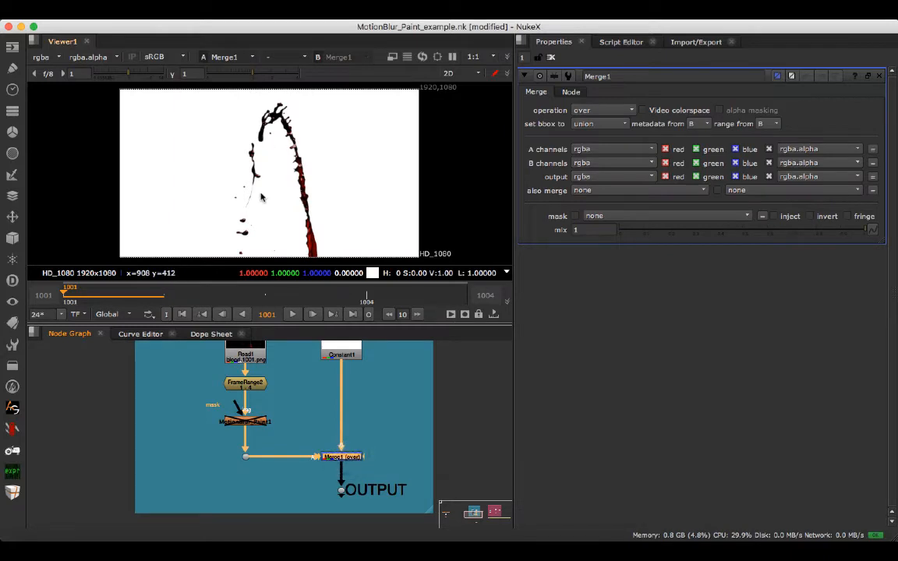
Step back and forth through frames 1001 to 1004 to examine the blood footage without motion blur
key(Right)
key(Right)
key(Right)
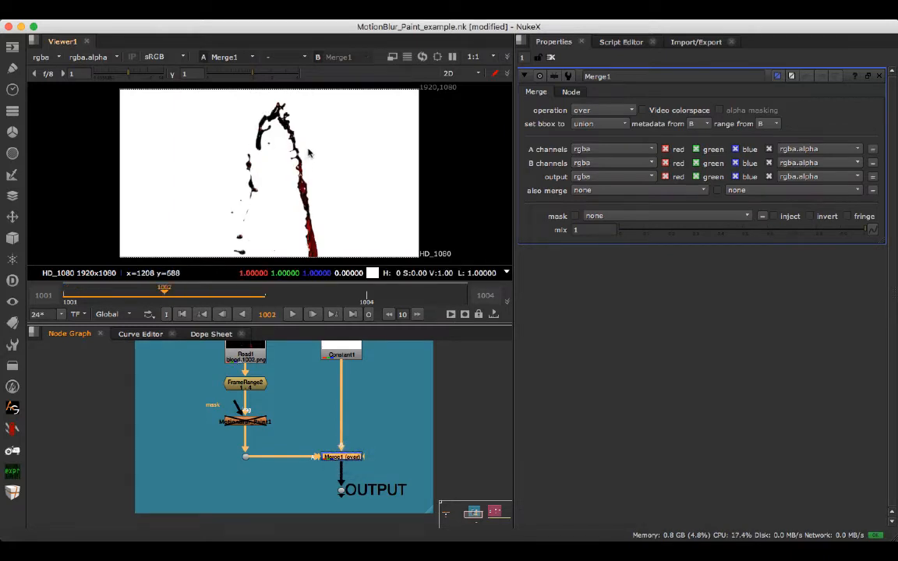
key(Left)
key(Left)
key(Left)
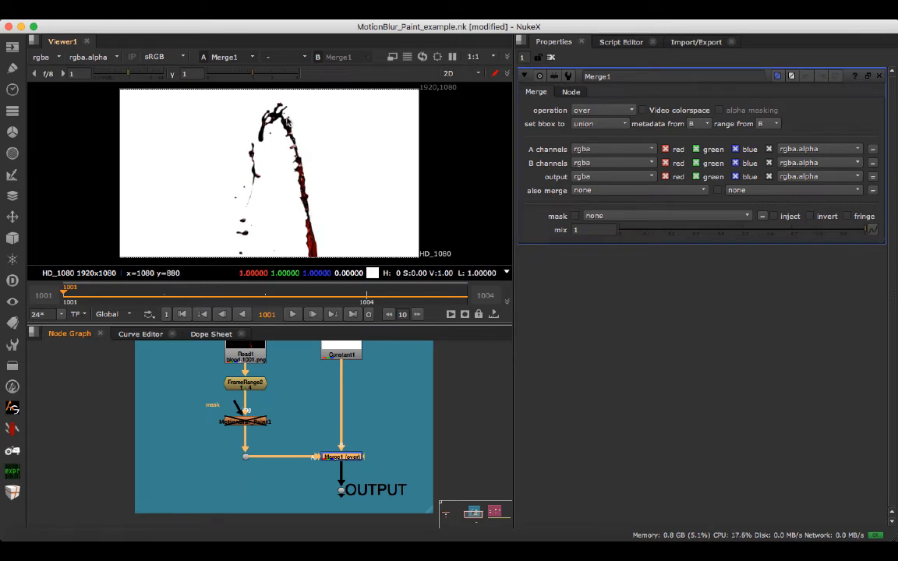
key(Right)
key(Right)
key(Right)
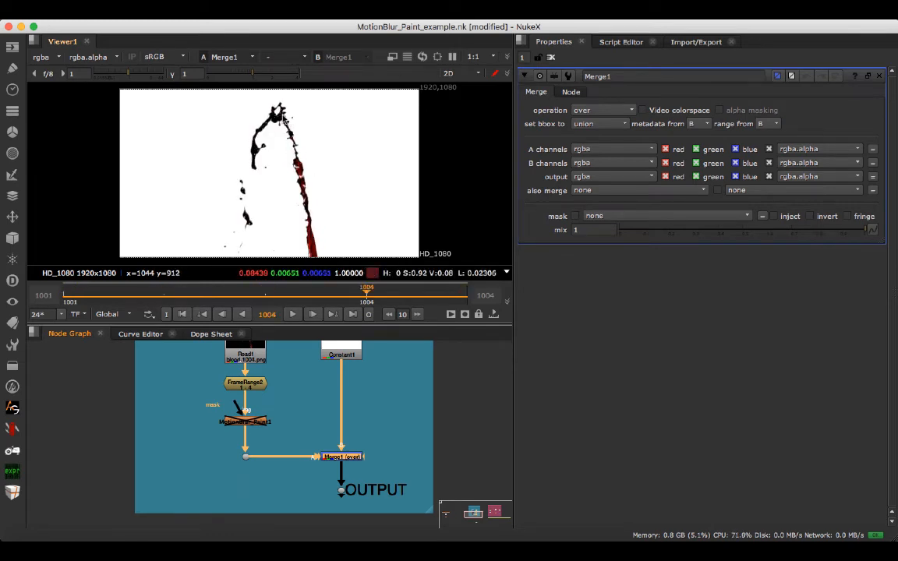
key(Left)
key(Left)
key(Left)
key(Right)
key(Right)
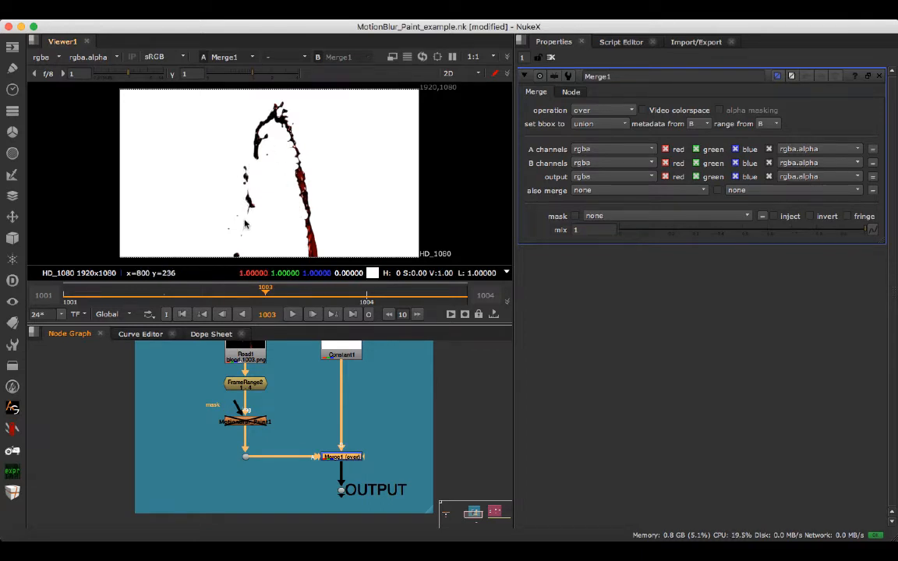
Re-enable the MotionBlur_Paint1 node in the blood example
click(257, 422)
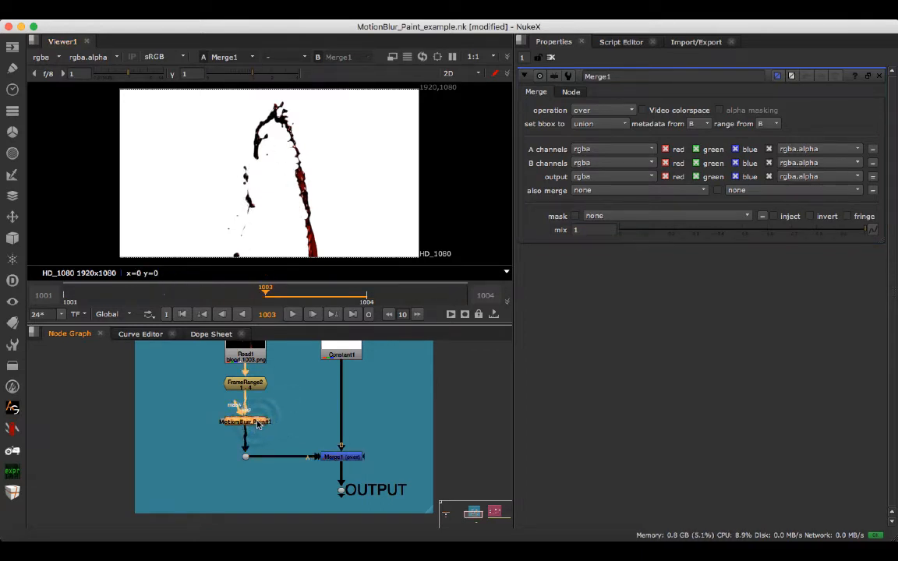
Open MotionBlur_Paint1 in the blood example, collapse its Paint group and set the motion amount to 0.3
double_click(257, 422)
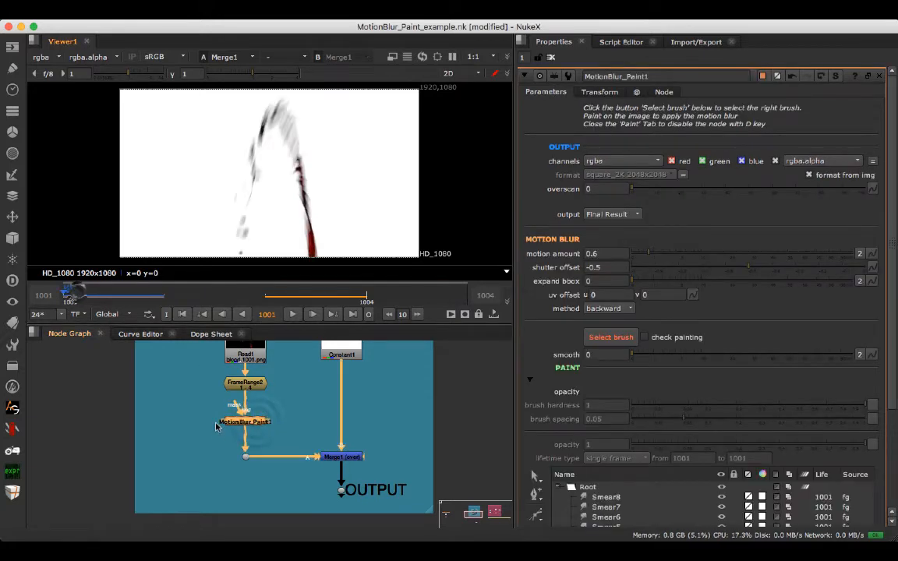
click(530, 380)
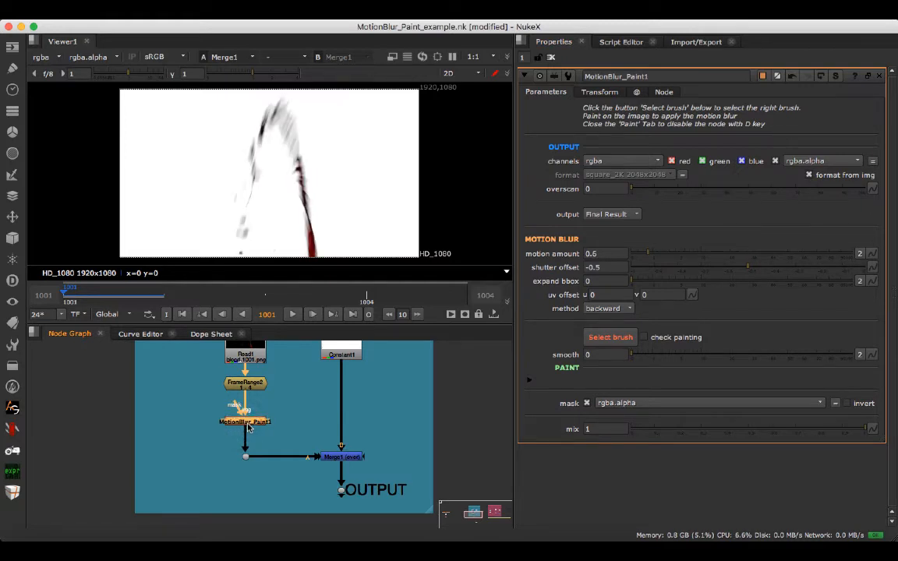
key(d)
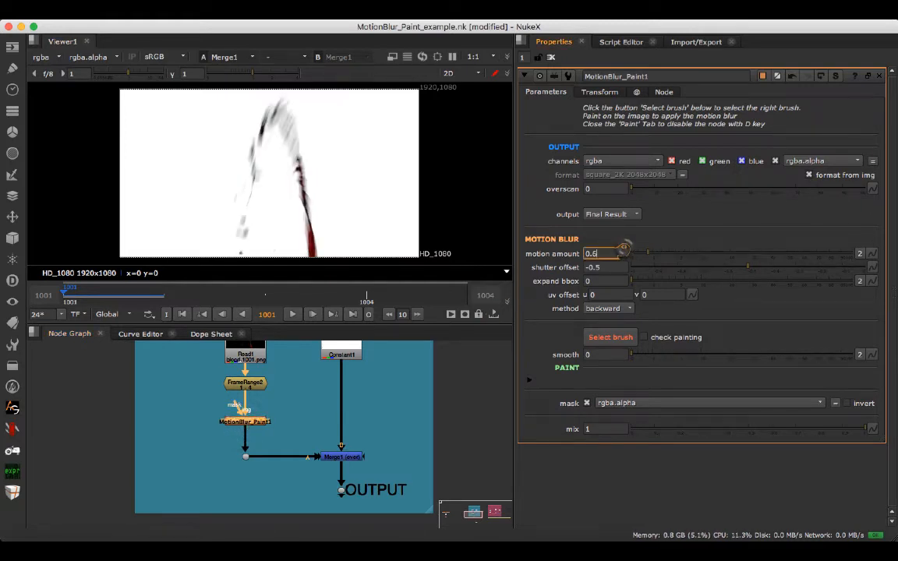
key(Down)
key(Down)
key(Down)
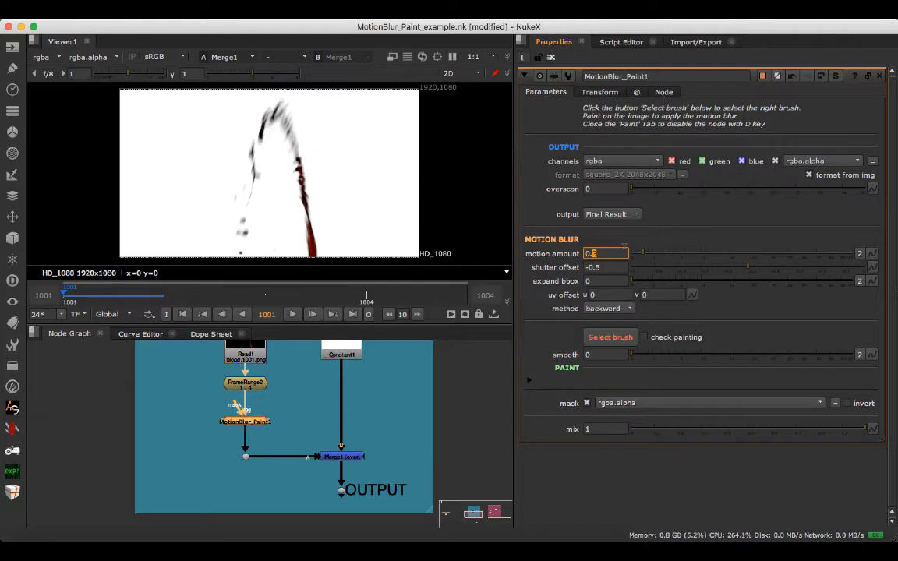
Activate the motion blur brush, expand the Paint group and paint a smear stroke across the blood arc on frame 1001
click(611, 337)
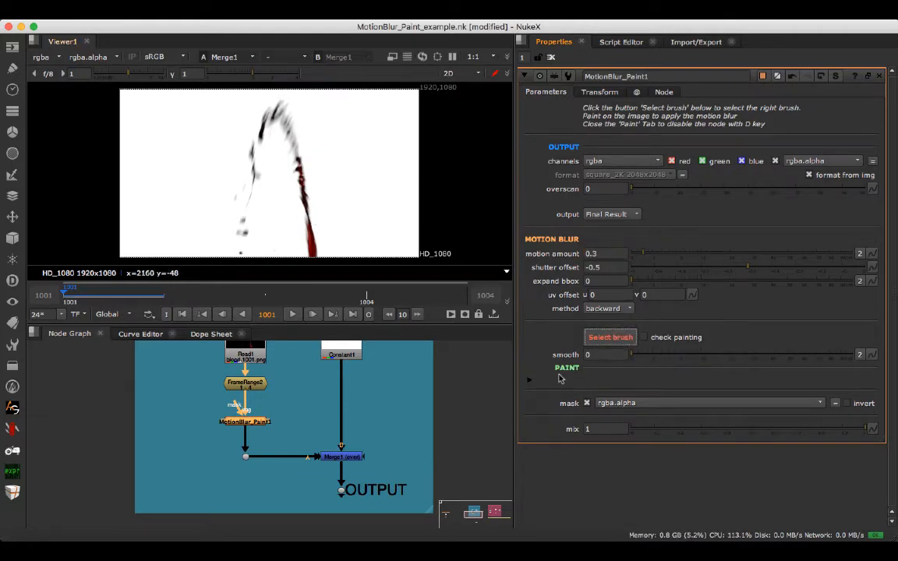
click(530, 380)
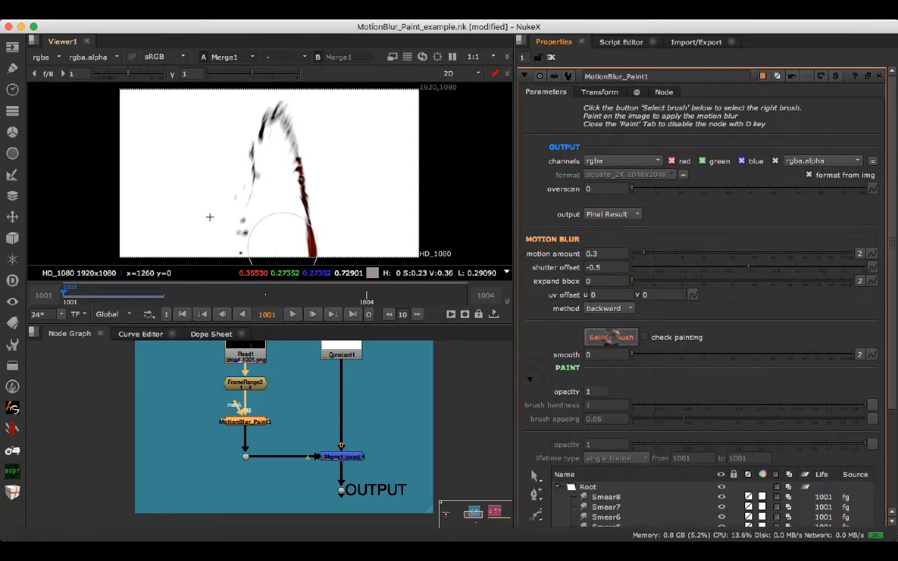
mouse_move(209, 214)
mouse_down()
mouse_move(331, 200)
mouse_move(303, 191)
mouse_move(315, 178)
mouse_move(312, 201)
mouse_up()
Select the smear strokes down to Smear1 in MotionBlur_Paint1's stroke list and set their lifetime to all frames
scroll(654, 496, down, 3)
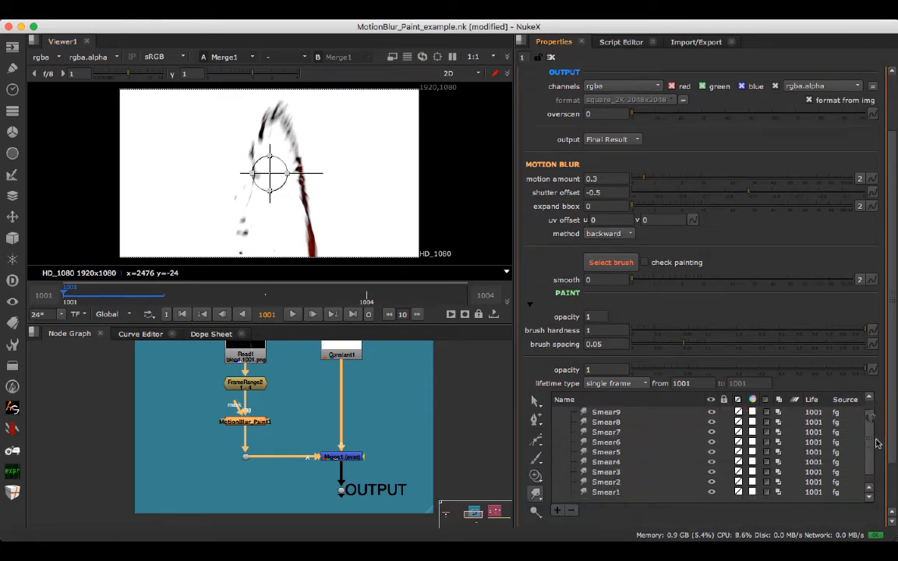
scroll(670, 460, down, 1)
shift+click(606, 493)
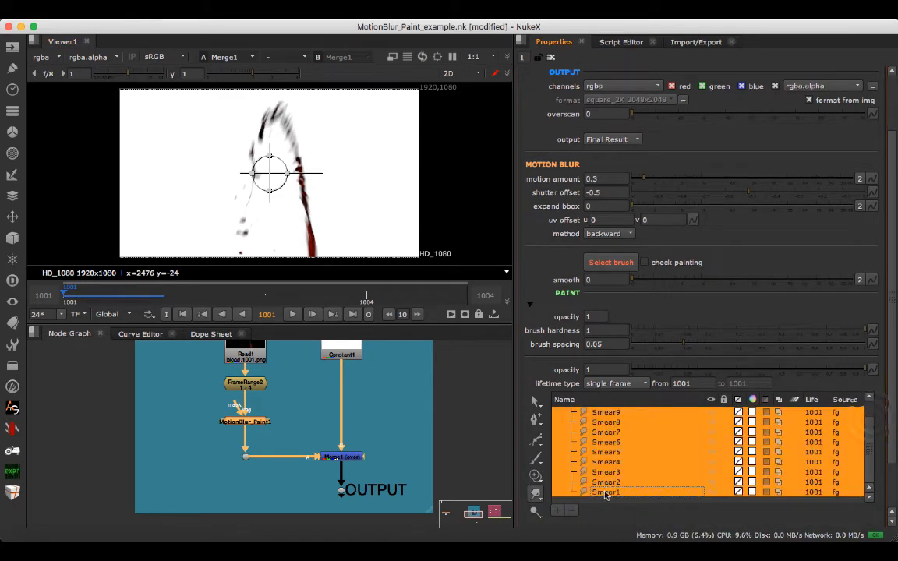
click(816, 452)
click(844, 376)
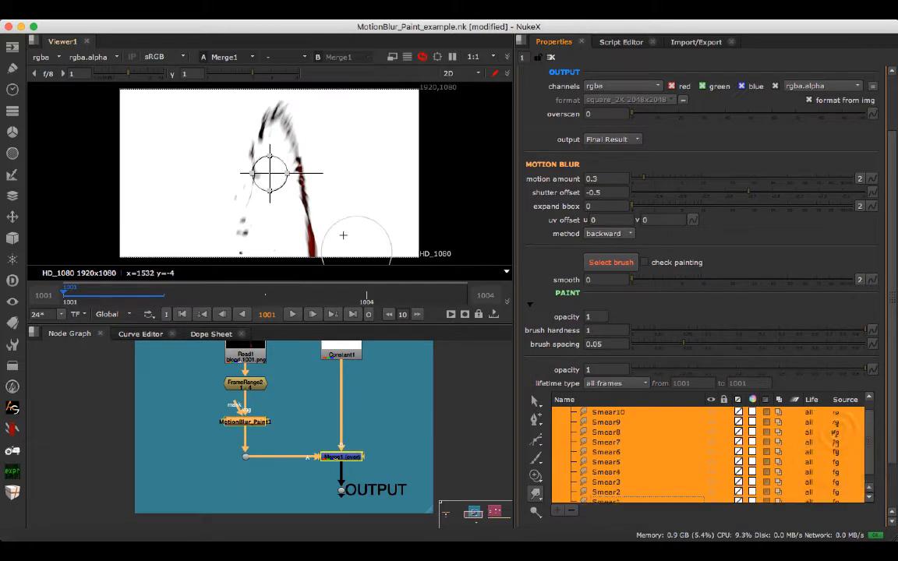
Step back and forth through the blood footage frames to examine the painted motion blur over time
key(Right)
key(Right)
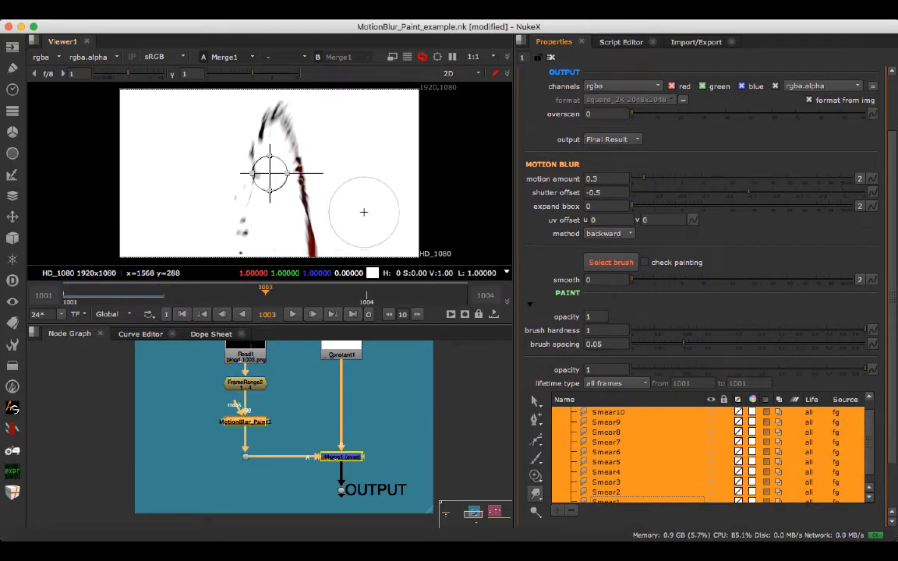
key(Right)
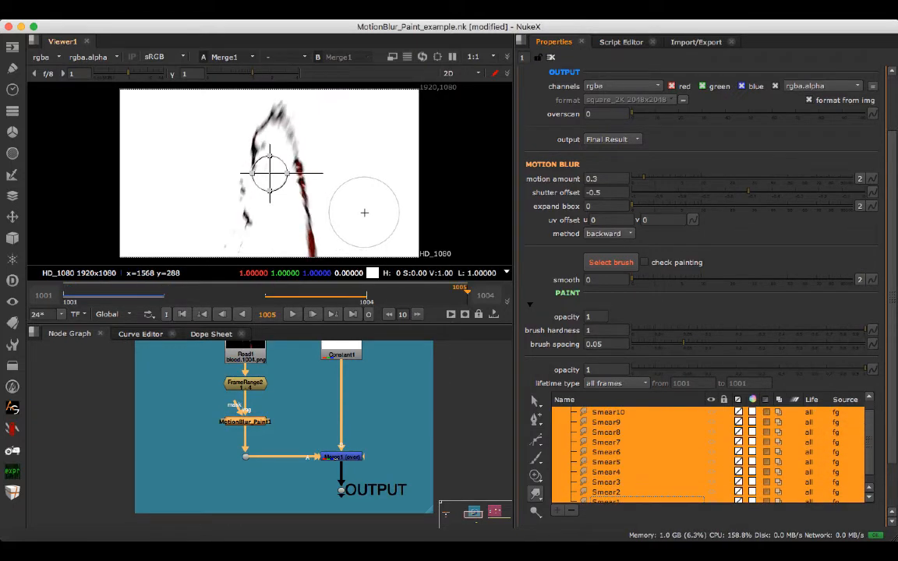
key(Left)
key(Left)
key(Left)
key(Right)
key(Right)
key(Right)
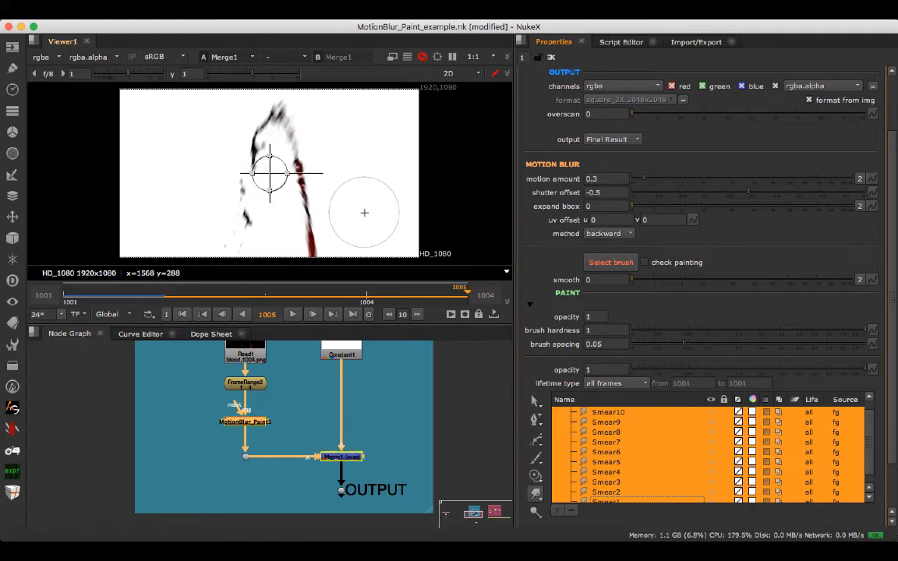
key(Left)
key(Left)
key(Left)
key(Right)
key(Right)
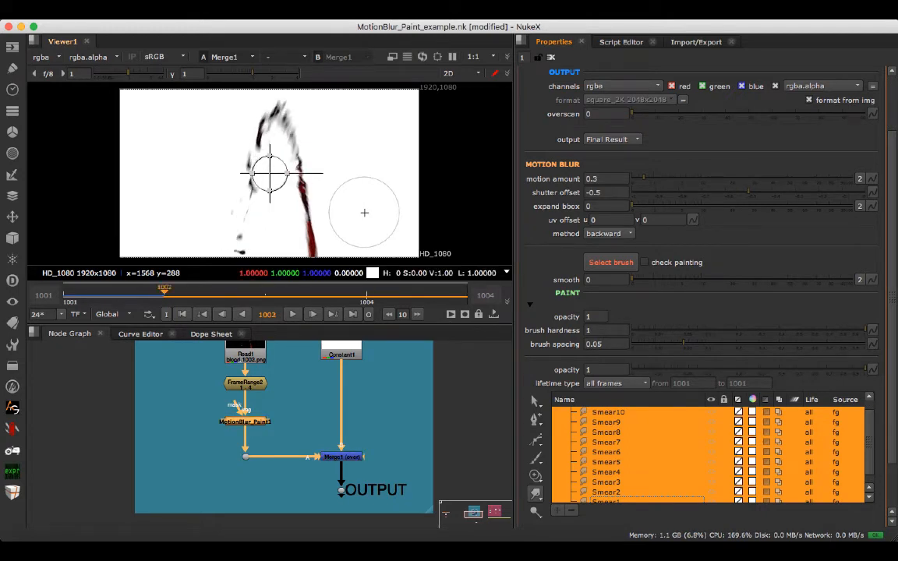
key(Left)
key(Right)
key(Left)
key(Left)
key(Left)
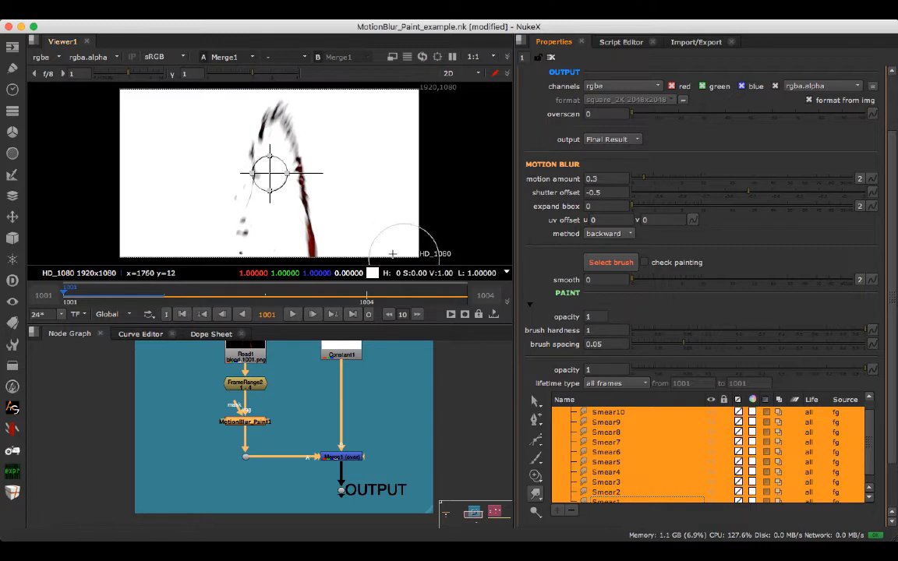
Paint smear strokes over the lower end of the red blood stream on frame 1001
mouse_move(301, 171)
mouse_down()
mouse_move(318, 220)
mouse_move(334, 231)
mouse_up()
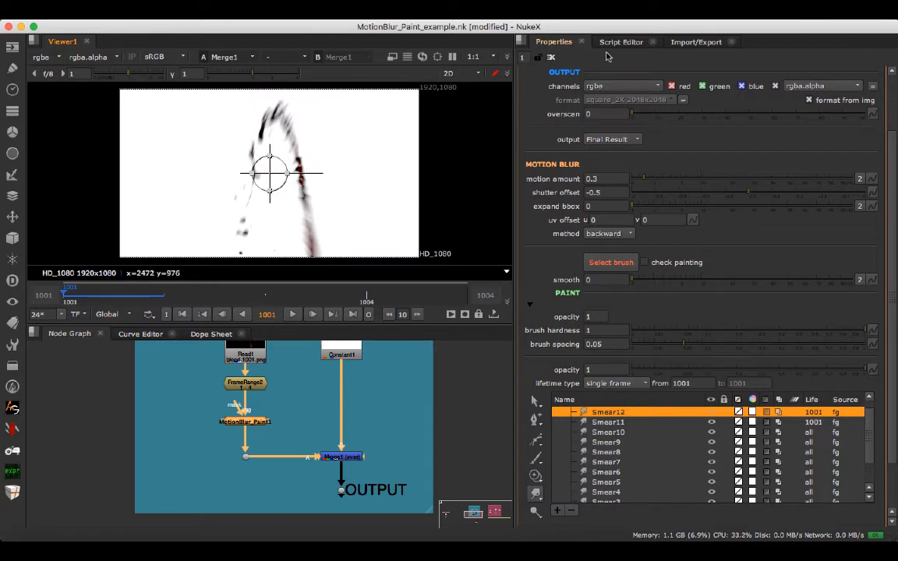
scroll(558, 358, up, 3)
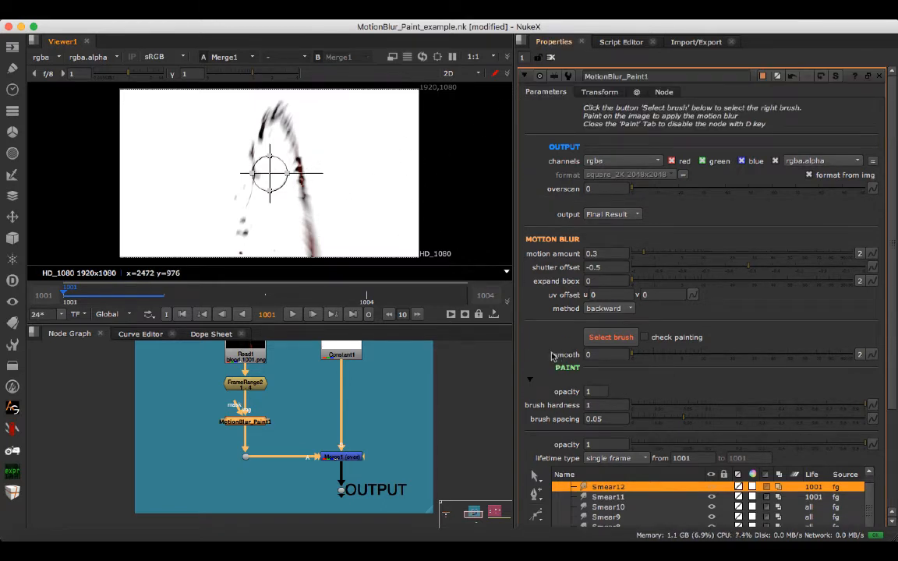
Select the Root layer of the smear strokes and examine MotionBlur_Paint1's transform parameters, returning to its main parameters
scroll(552, 356, down, 1)
scroll(585, 476, up, 1)
scroll(869, 501, up, 1)
click(605, 487)
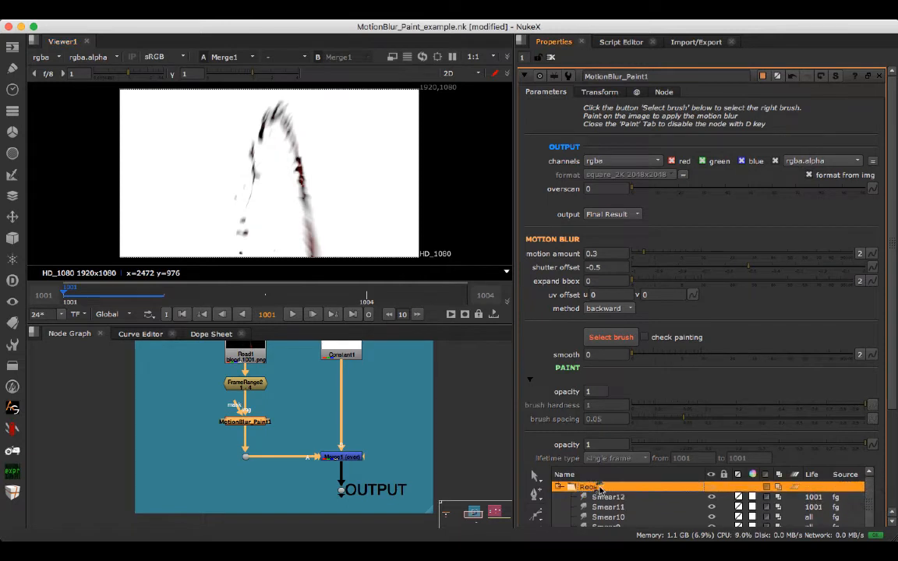
click(600, 93)
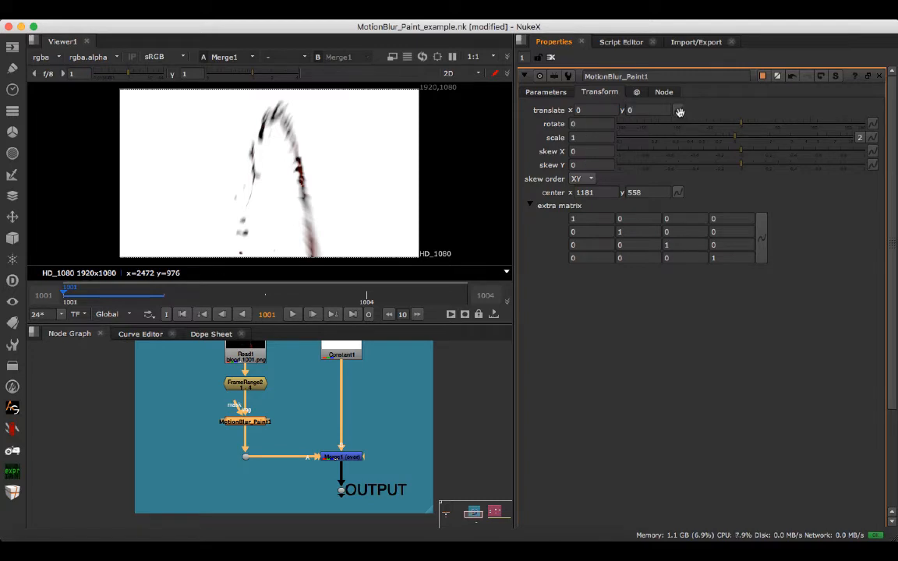
click(561, 93)
scroll(556, 369, down, 3)
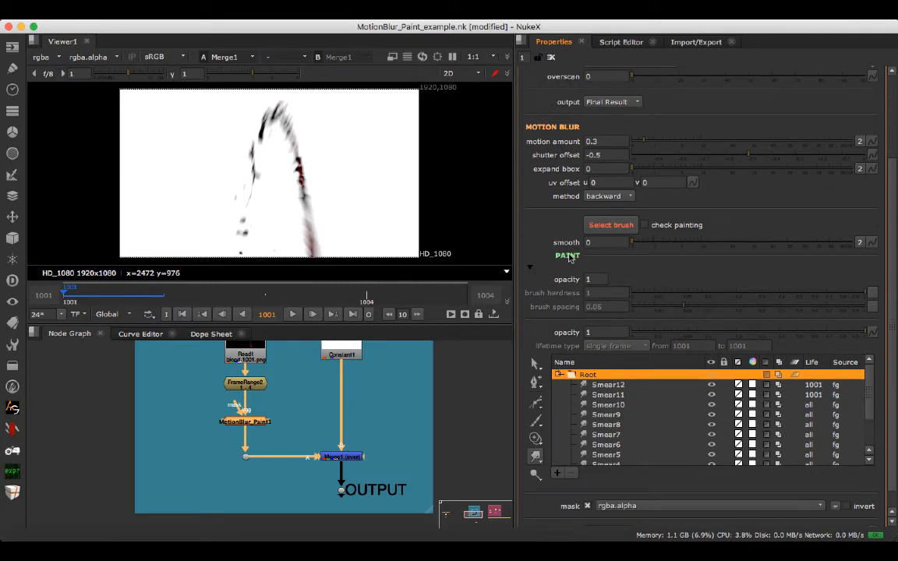
Switch MotionBlur_Paint1's paint toolset to the Dodge/Burn tool and collapse its Paint group
click(272, 386)
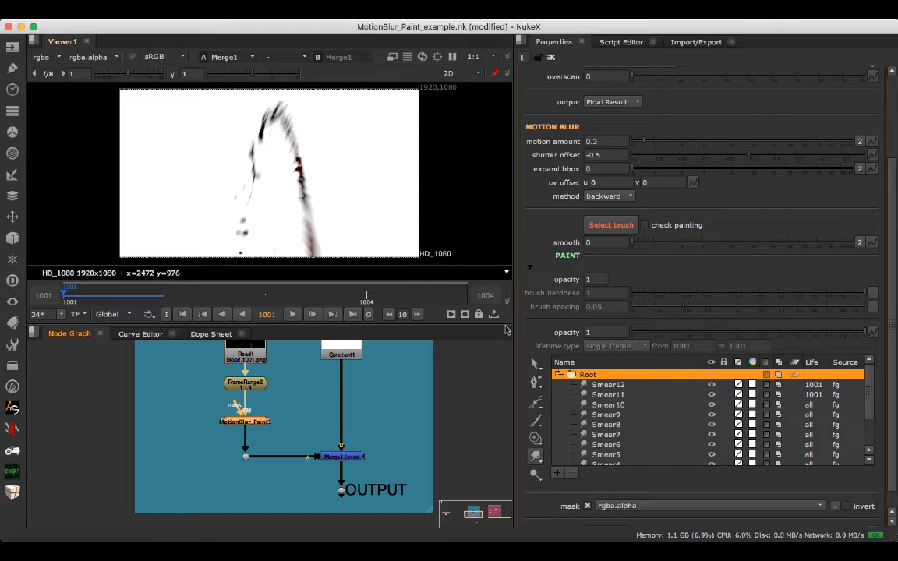
click(533, 271)
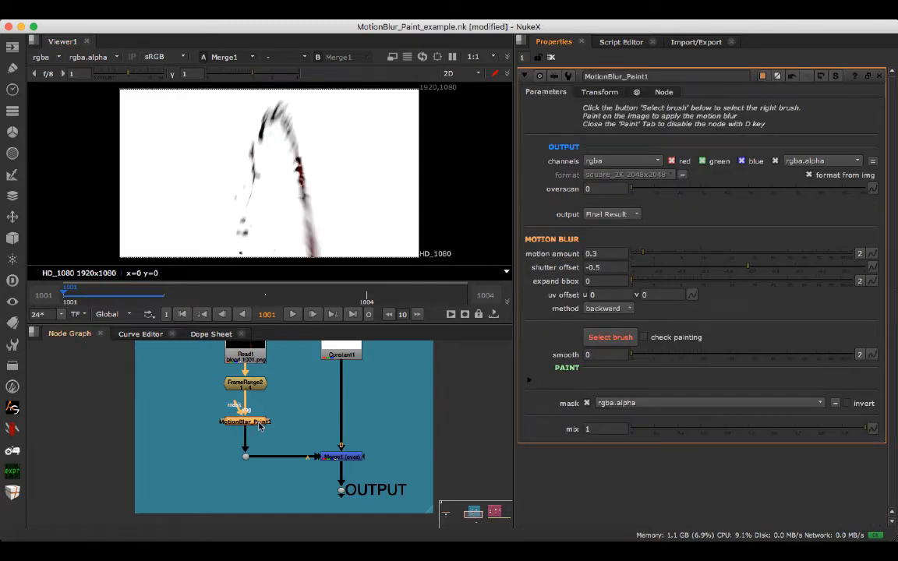
click(531, 381)
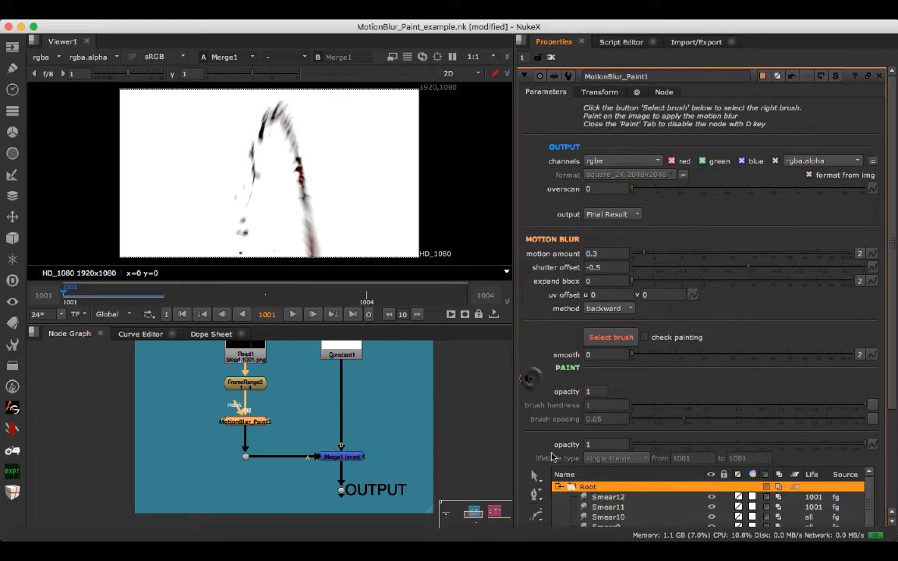
scroll(538, 468, down, 3)
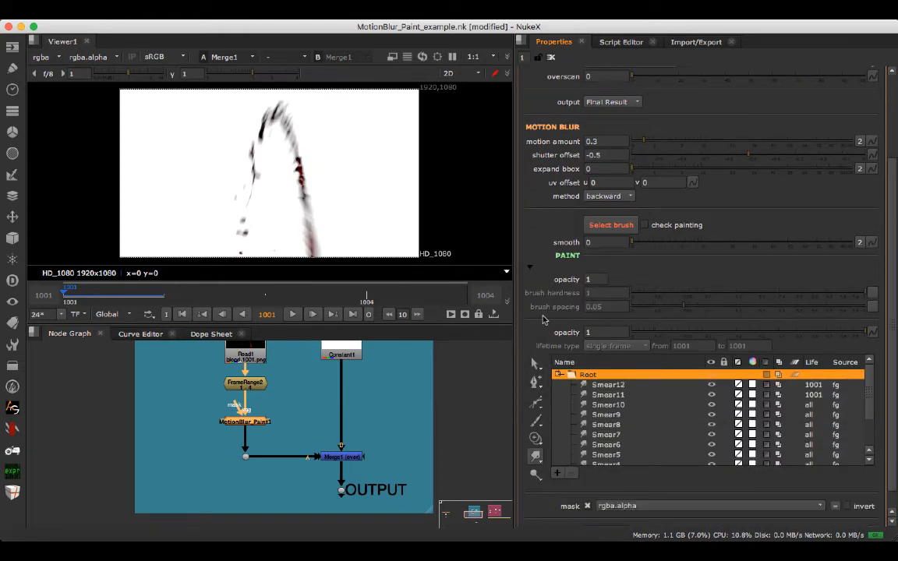
click(535, 476)
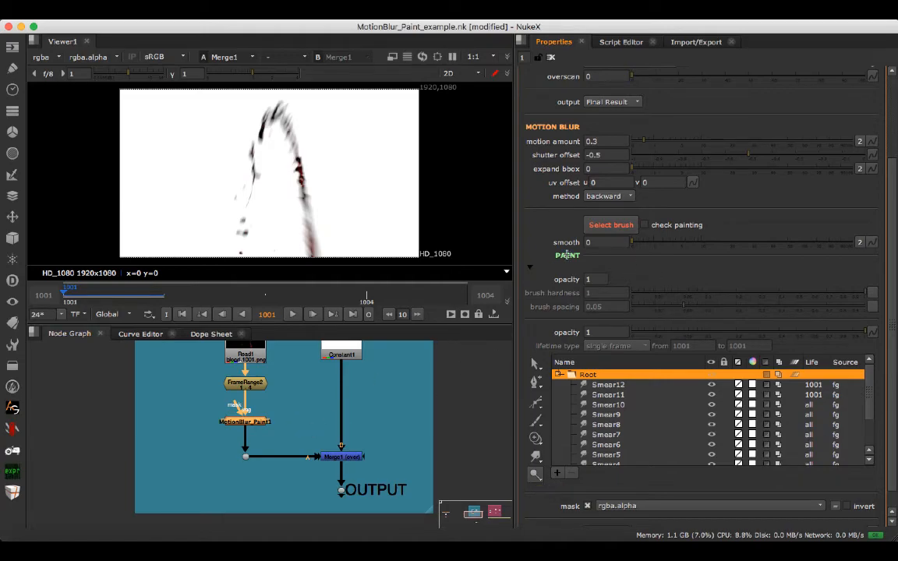
click(530, 268)
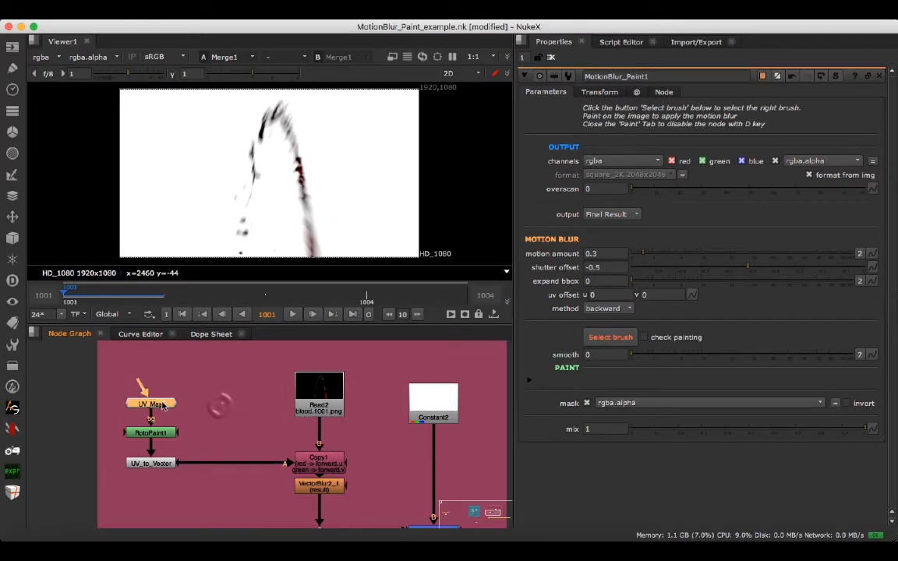
In the magenta example, view the UV_Map node, and open RotoPaint1 and show it in the viewer
click(160, 396)
key(1)
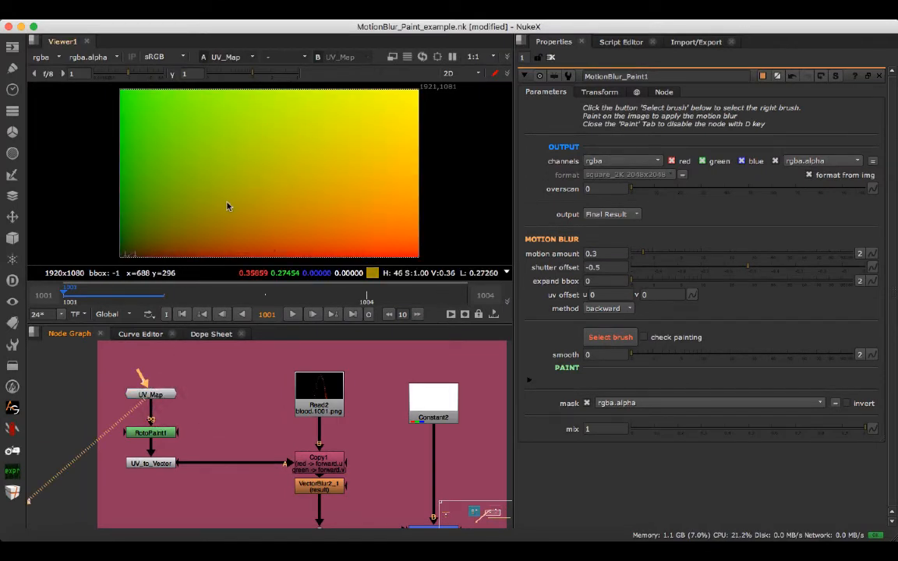
double_click(156, 433)
key(1)
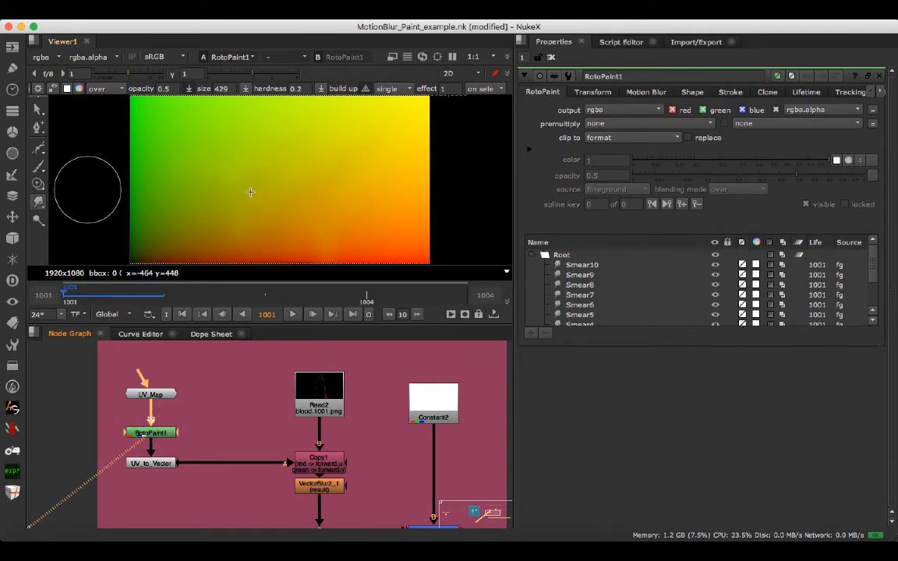
Enlarge RotoPaint1's smear brush to size 581 and paint several smear strokes across the UV gradient on frame 1001
drag(248, 201, 259, 201)
mouse_move(198, 203)
mouse_down()
mouse_move(291, 138)
mouse_move(272, 192)
mouse_move(251, 216)
mouse_move(309, 177)
mouse_up()
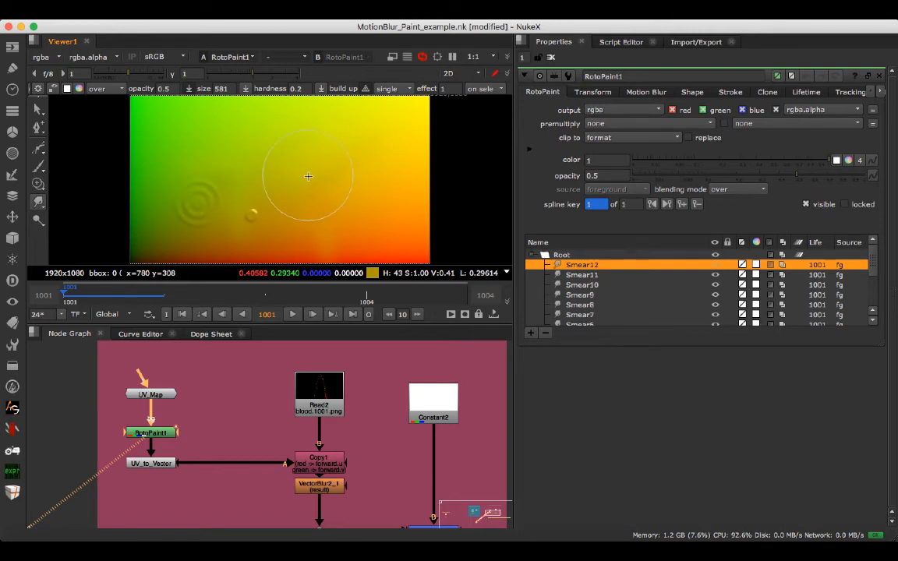
drag(378, 223, 429, 178)
drag(348, 225, 395, 190)
Open the UV_to_Vector expression node, examine its green channel formula and show its output in the viewer
click(173, 465)
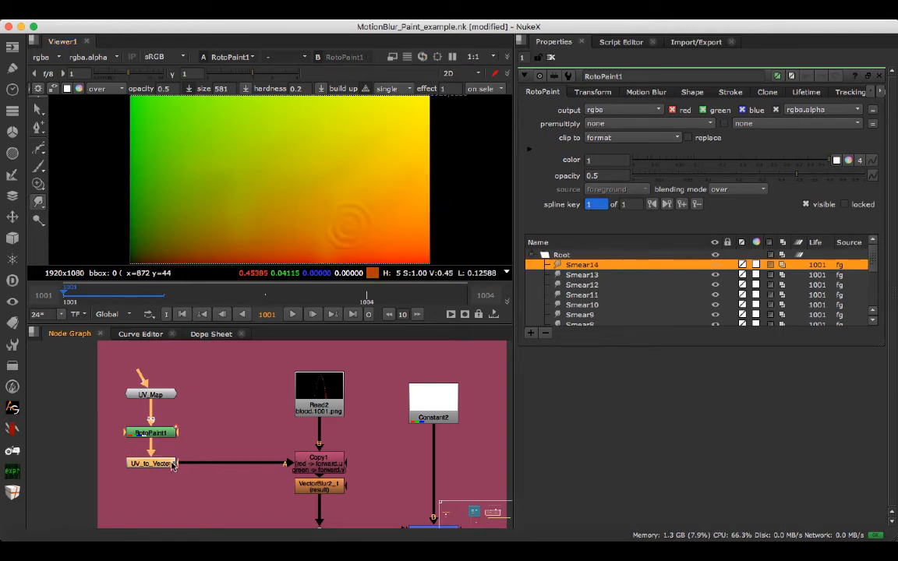
double_click(172, 466)
triple_click(624, 206)
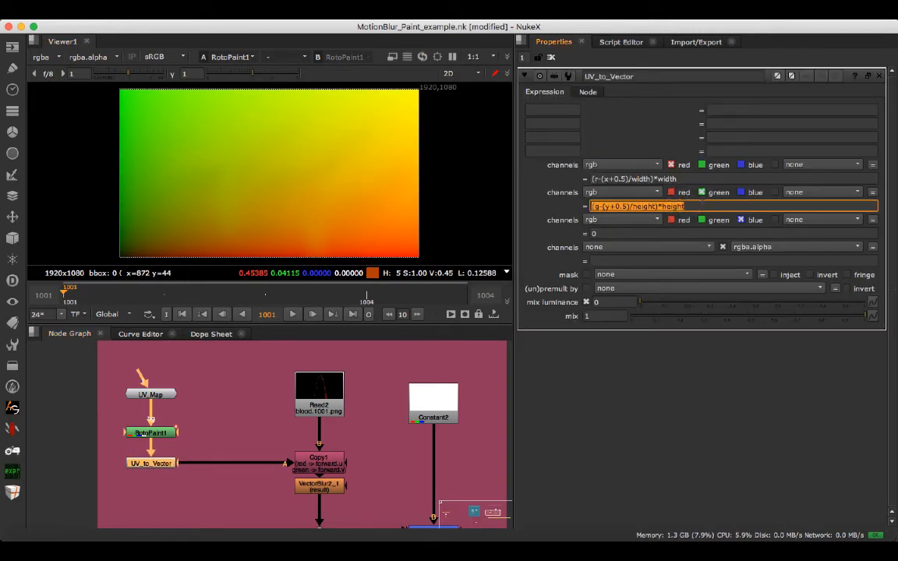
click(210, 426)
click(156, 465)
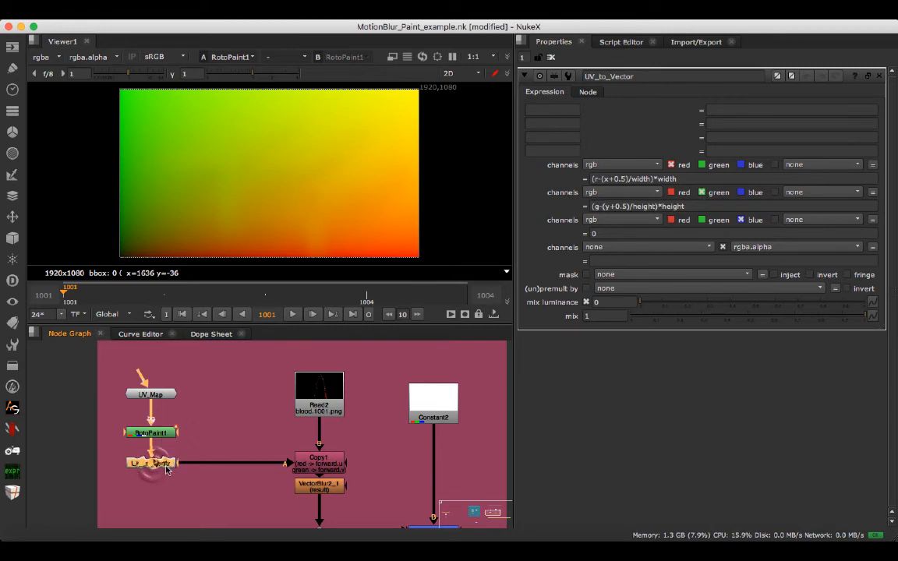
key(1)
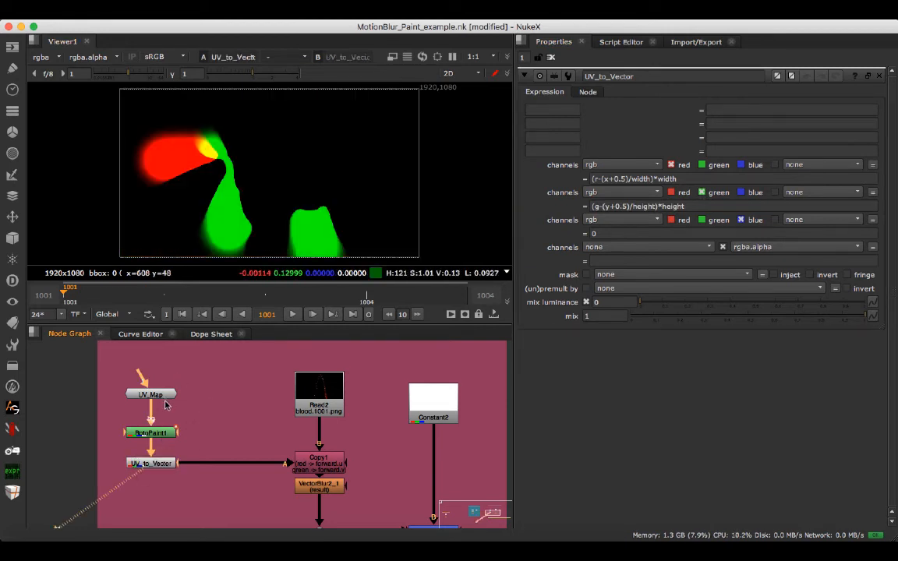
Open Copy1, show it in the viewer and check which channel layers are available for display
double_click(324, 461)
key(1)
drag(335, 463, 326, 415)
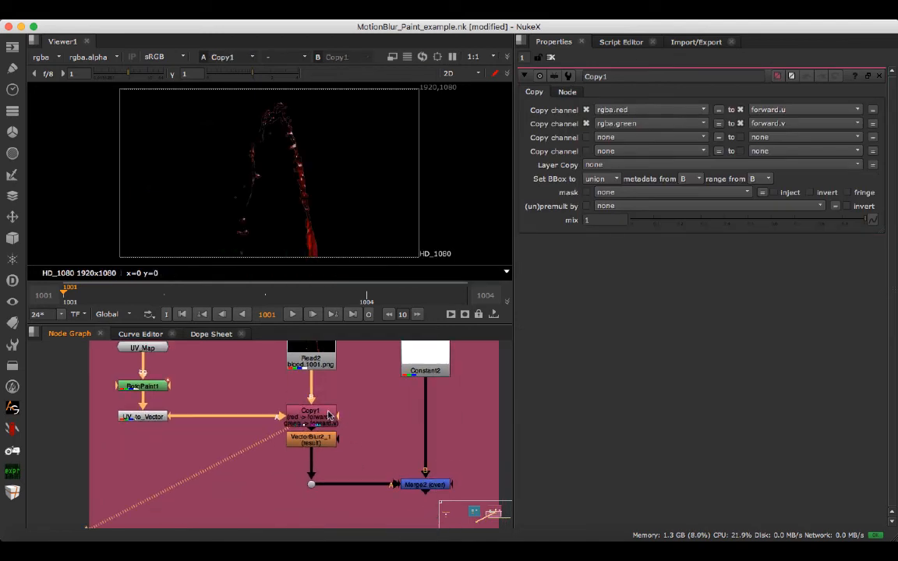
click(47, 57)
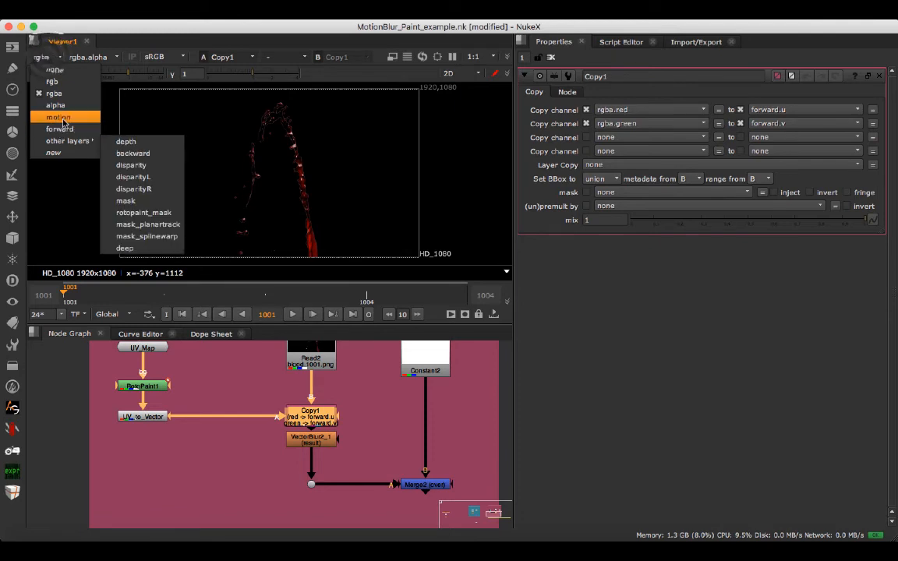
click(364, 410)
Open VectorBlur2_1, show its output in the viewer, and view the Merge2 composite over white
double_click(326, 444)
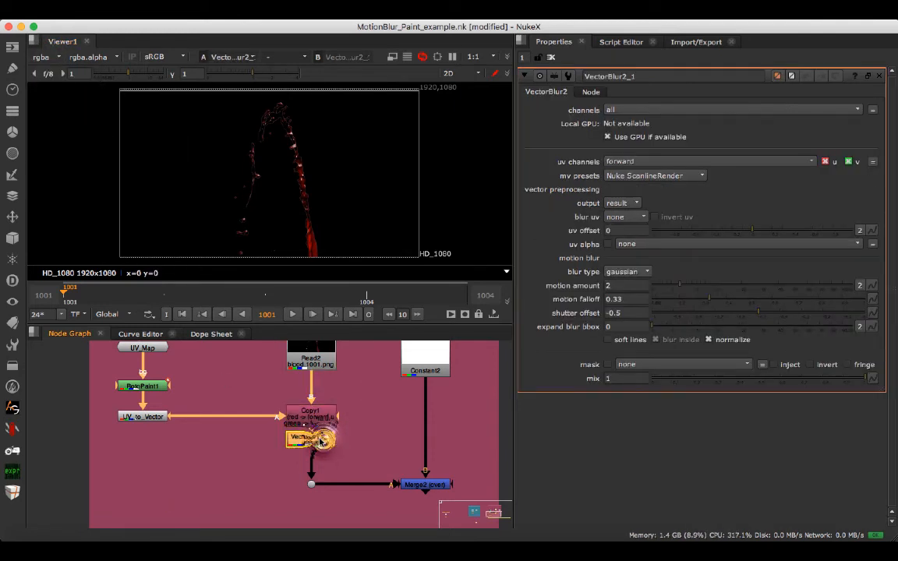
click(326, 445)
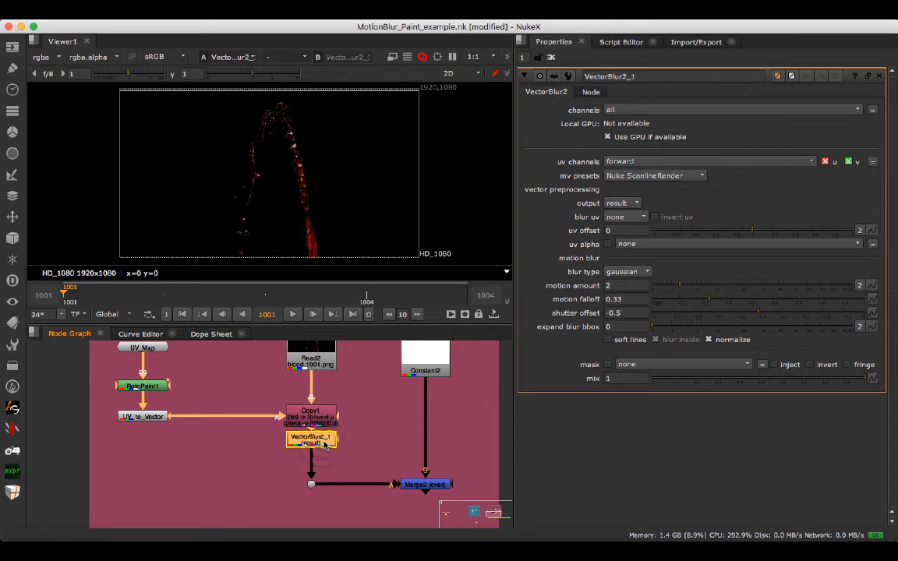
click(421, 485)
key(1)
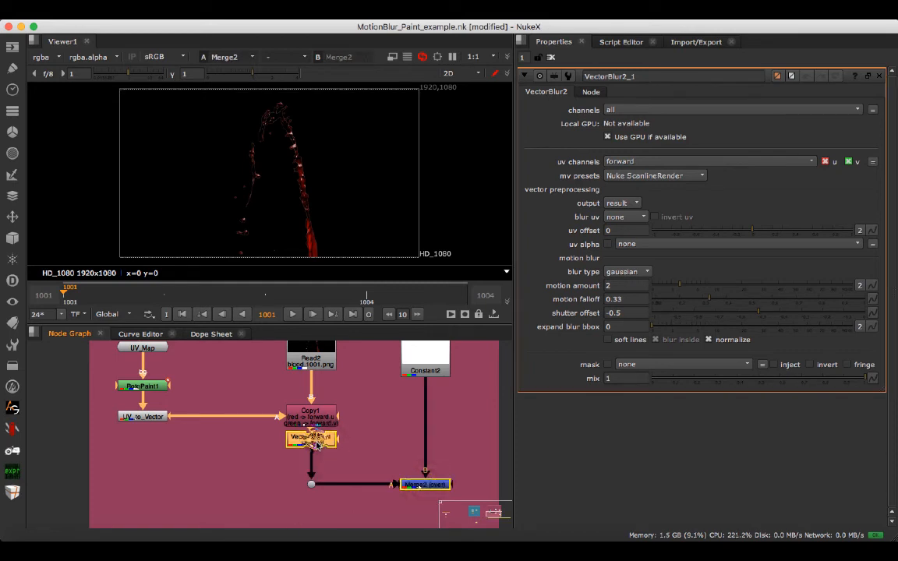
Compare VectorBlur2_1 motion amounts of 2 and 1 on the merged blood, and open RotoPaint1
shift+click(317, 443)
click(624, 286)
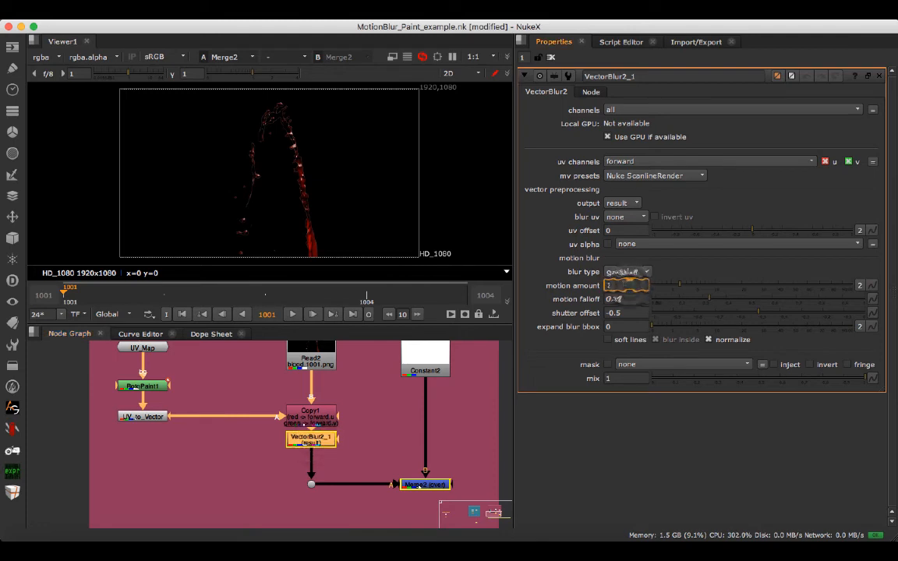
text(2)
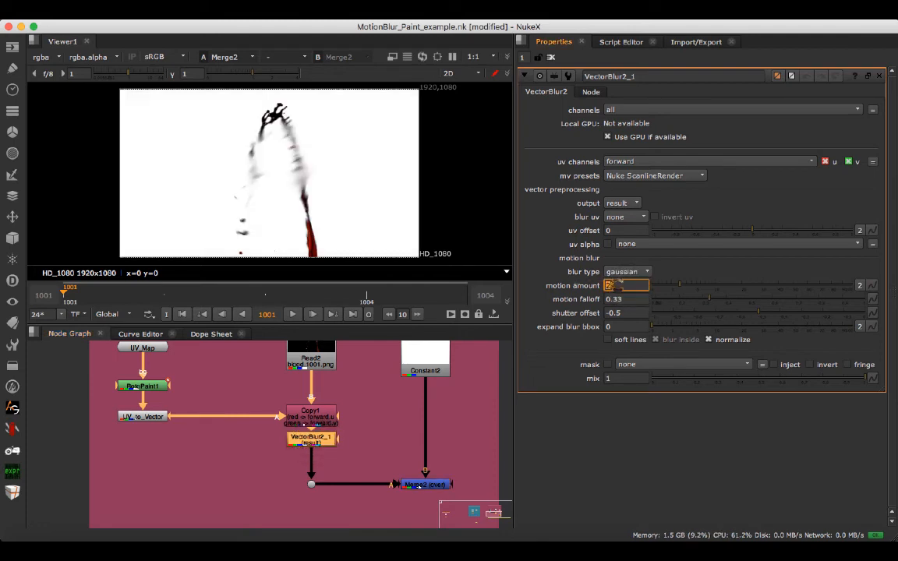
text(1)
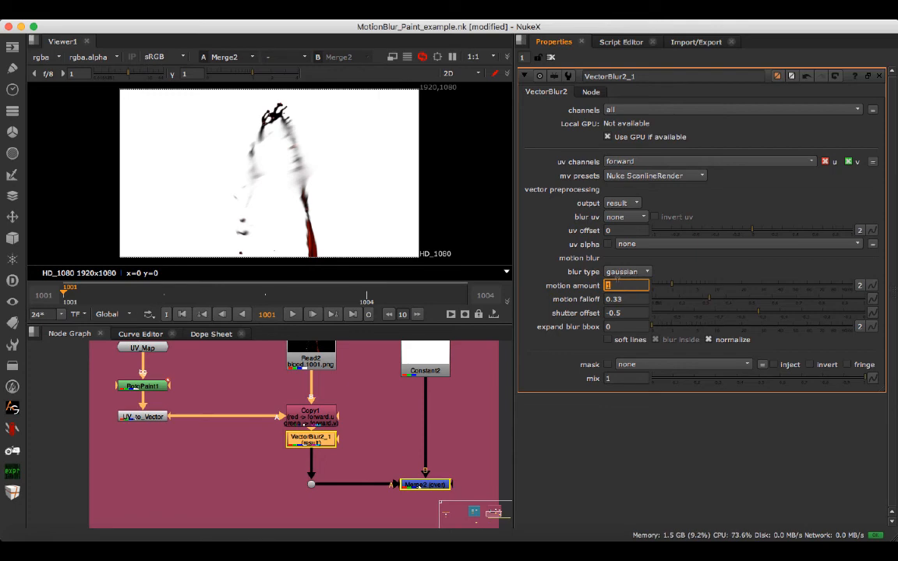
double_click(143, 386)
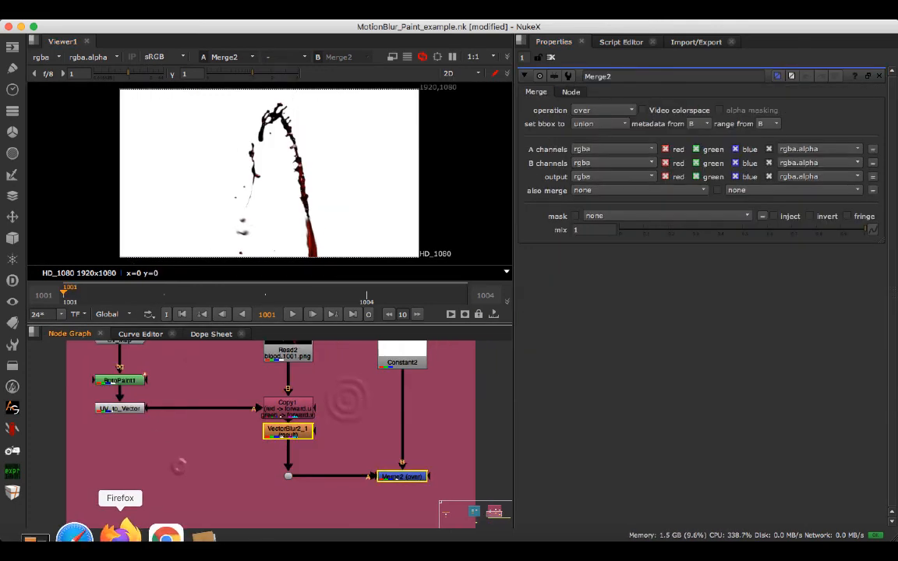
Switch to the browser and review the Nukepedia tutorial on custom motion vector blur using trackers, covering the hand-tracked droplets and Radial nodes
click(139, 535)
scroll(358, 261, down, 5)
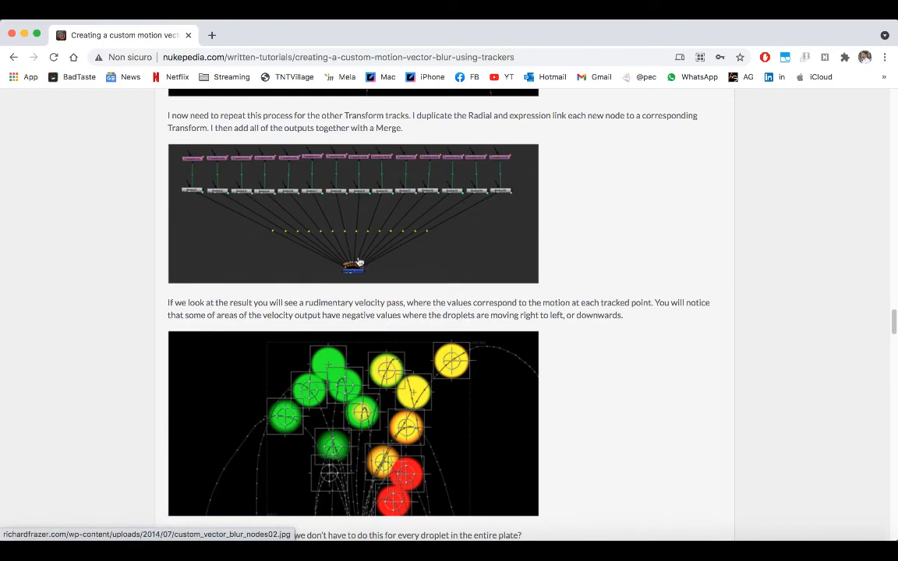
scroll(344, 365, up, 10)
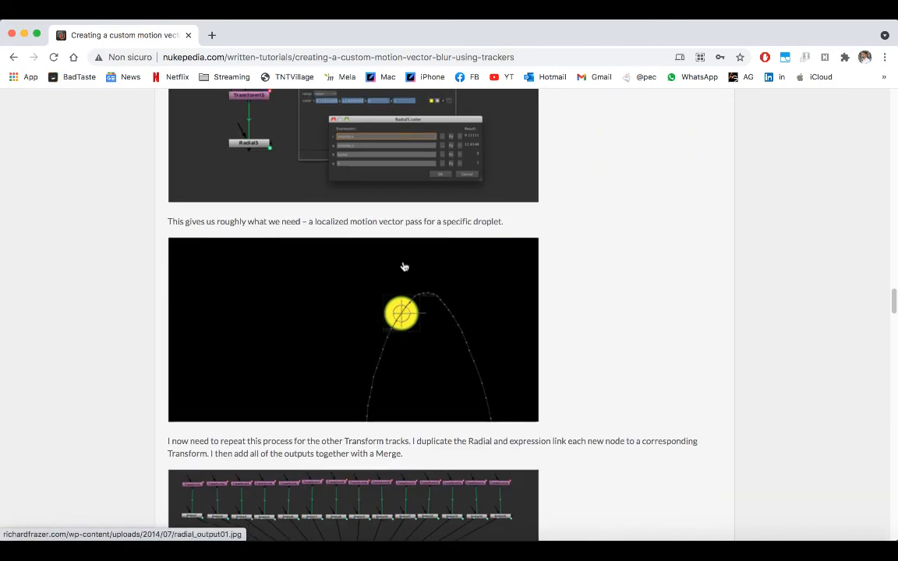
scroll(341, 280, up, 7)
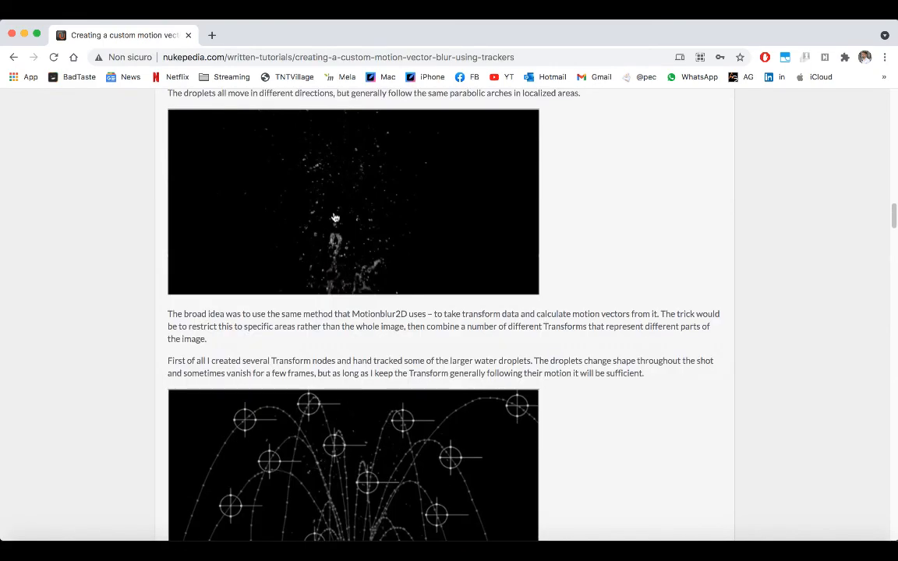
scroll(355, 197, up, 1)
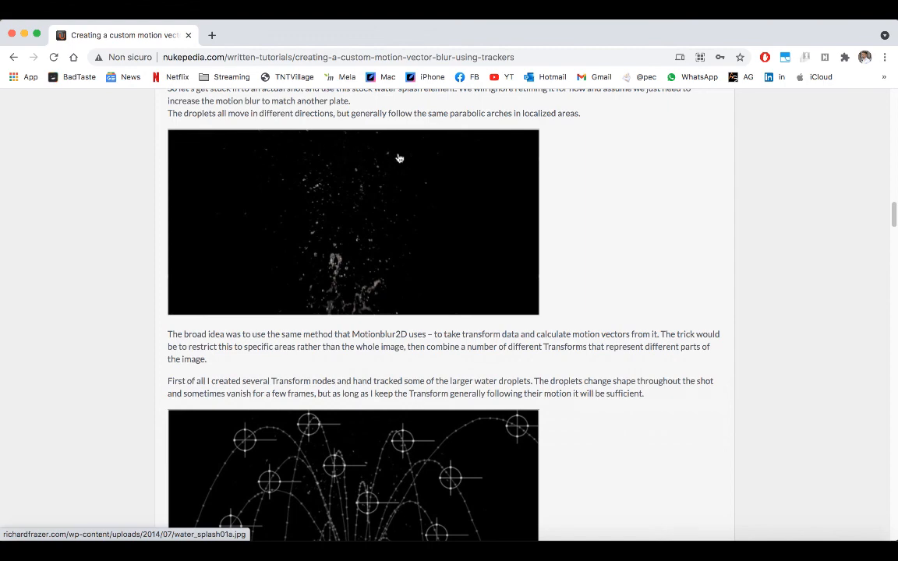
scroll(421, 185, down, 5)
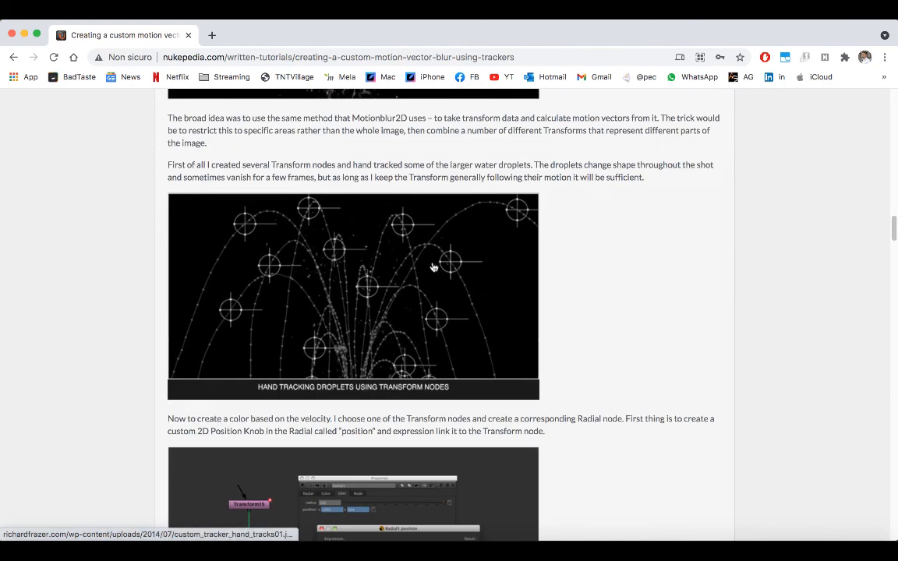
scroll(434, 267, down, 15)
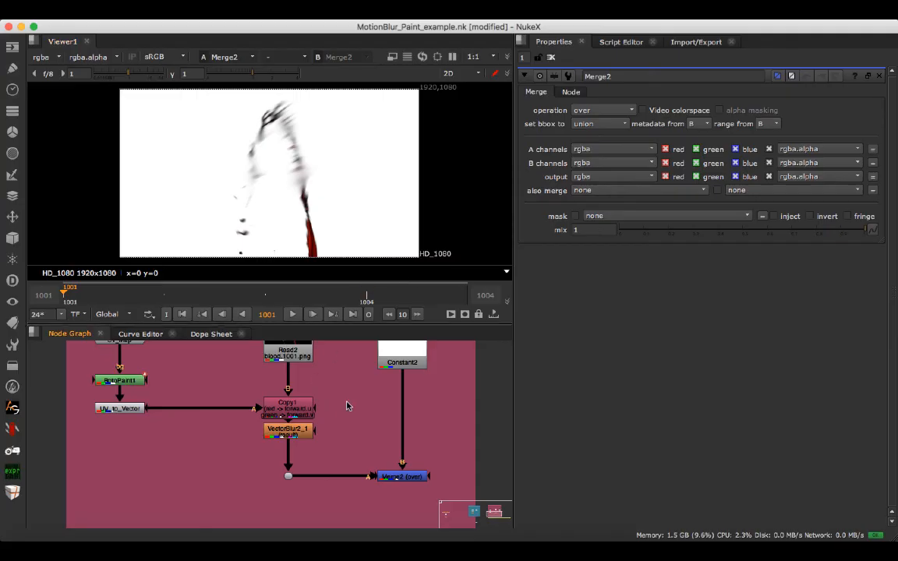
Back in NukeX, open the properties of VectorBlur2_1 and RotoPaint1 with the Merge2 result in the viewer
double_click(288, 430)
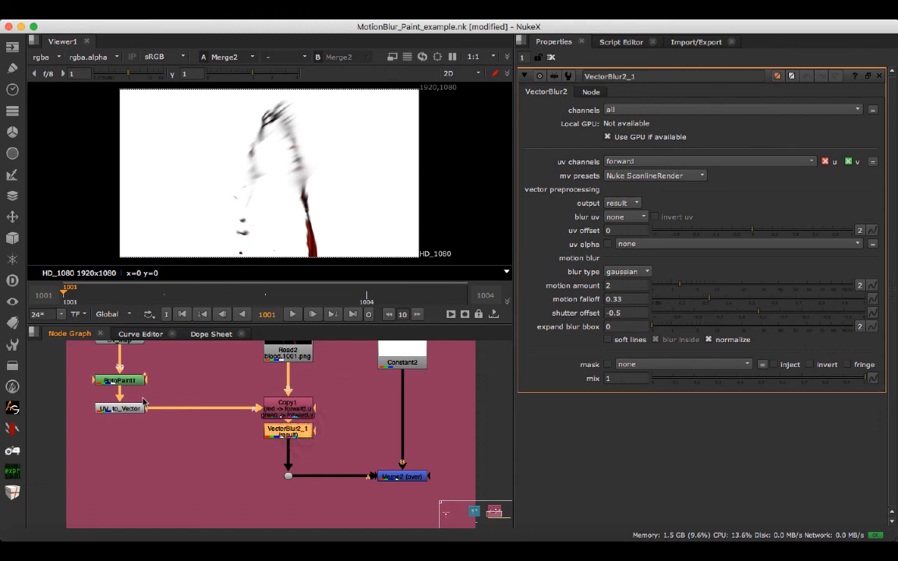
double_click(137, 381)
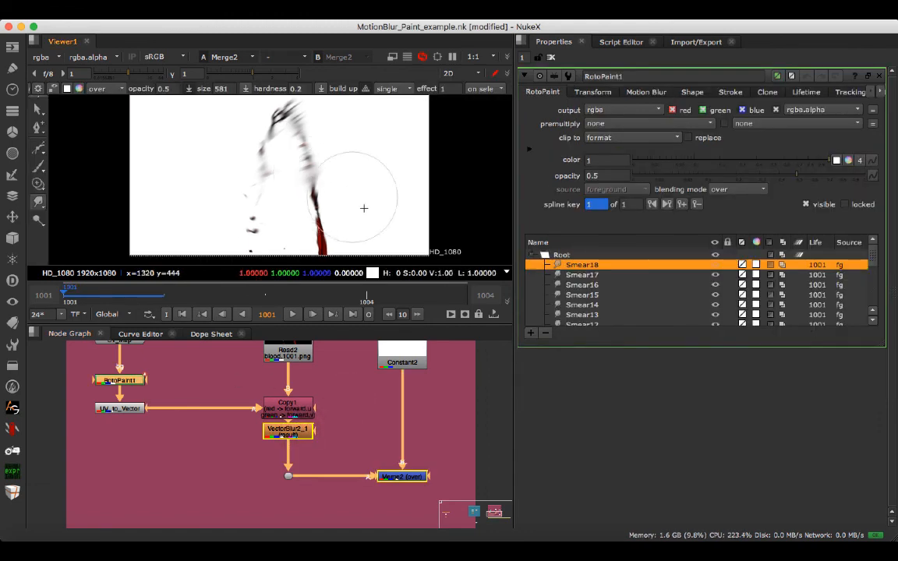